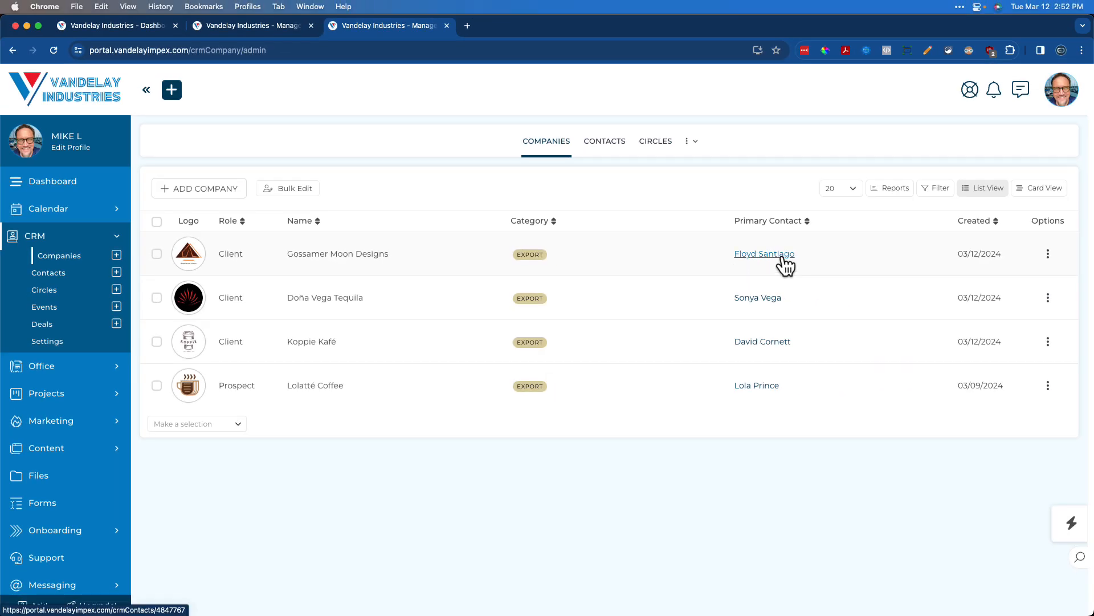
# - Open the profile of Gossamer Moon Designs' primary contact, check the warning beside the name, and return to the companies list
pyautogui.click(777, 262)
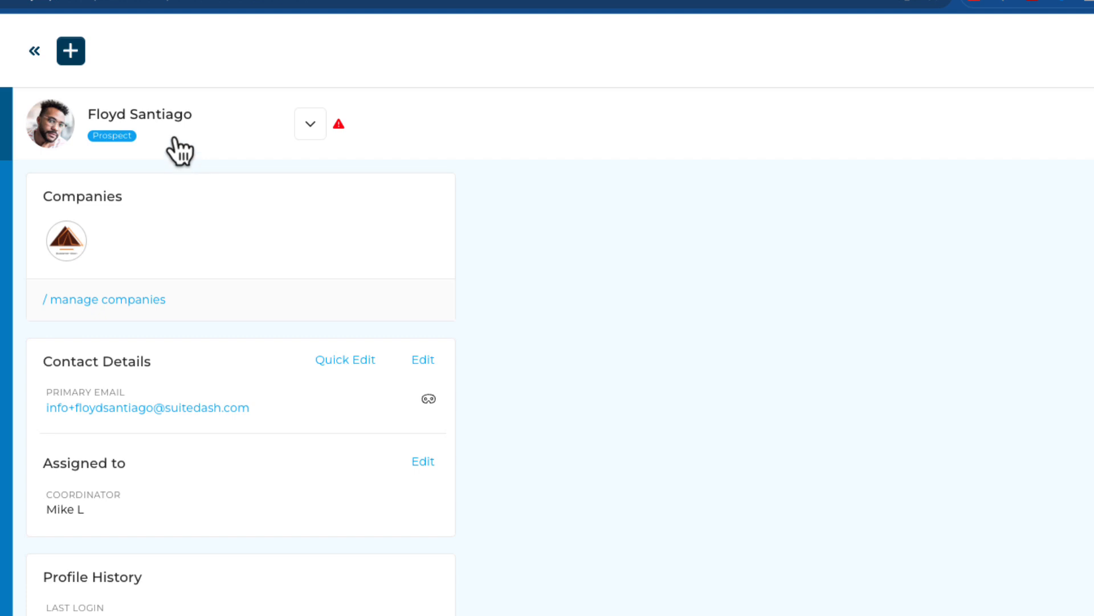
pyautogui.moveTo(338, 123)
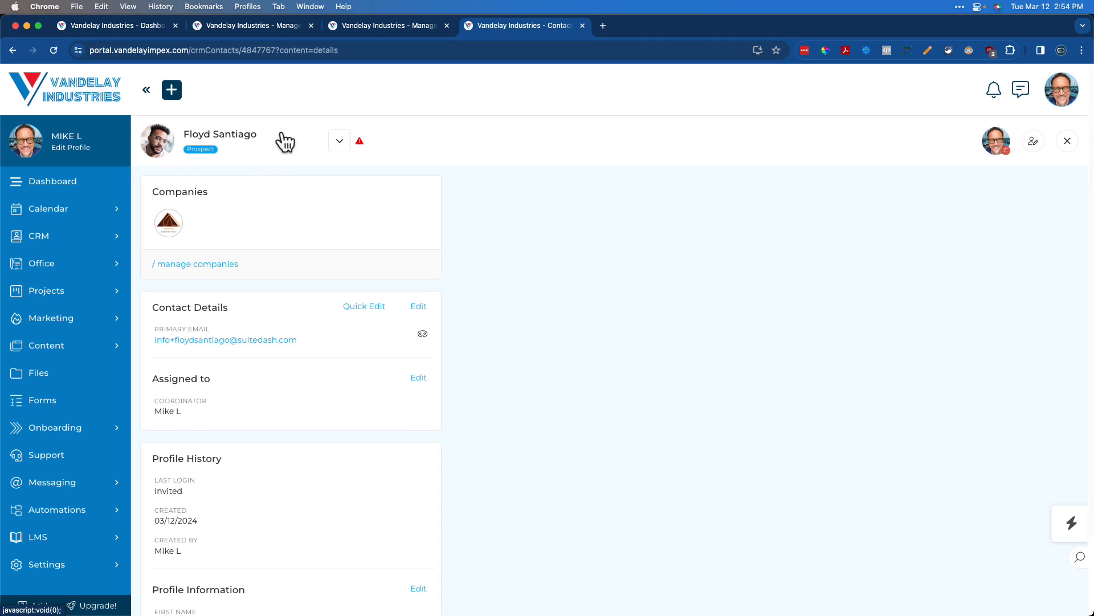
pyautogui.click(392, 25)
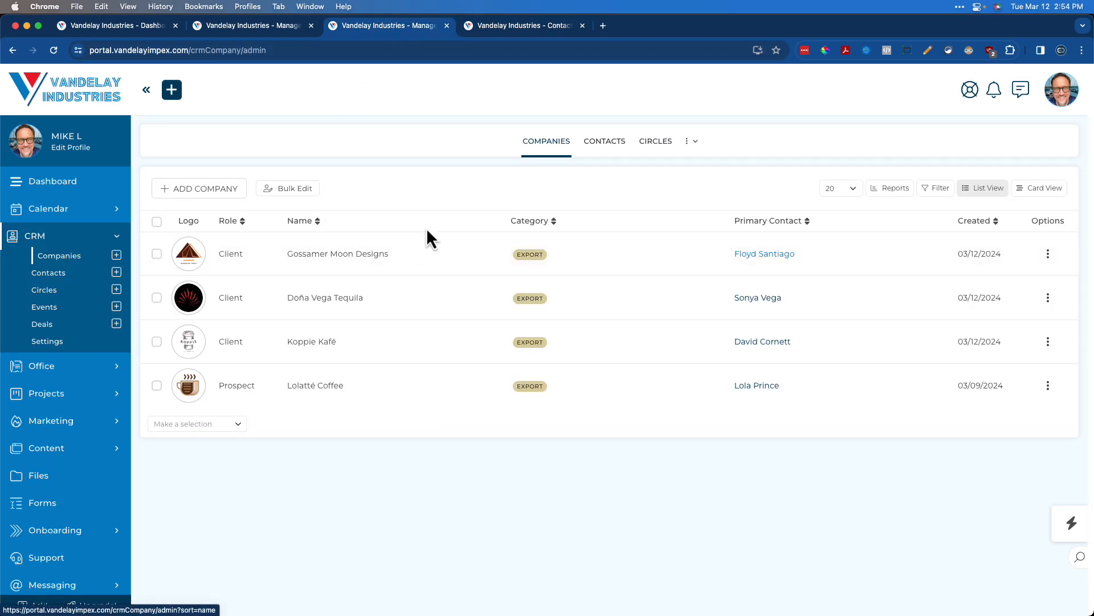
# - Copy the portal invite link of Gossamer Moon Designs' contact from the CRM contacts list
pyautogui.click(611, 148)
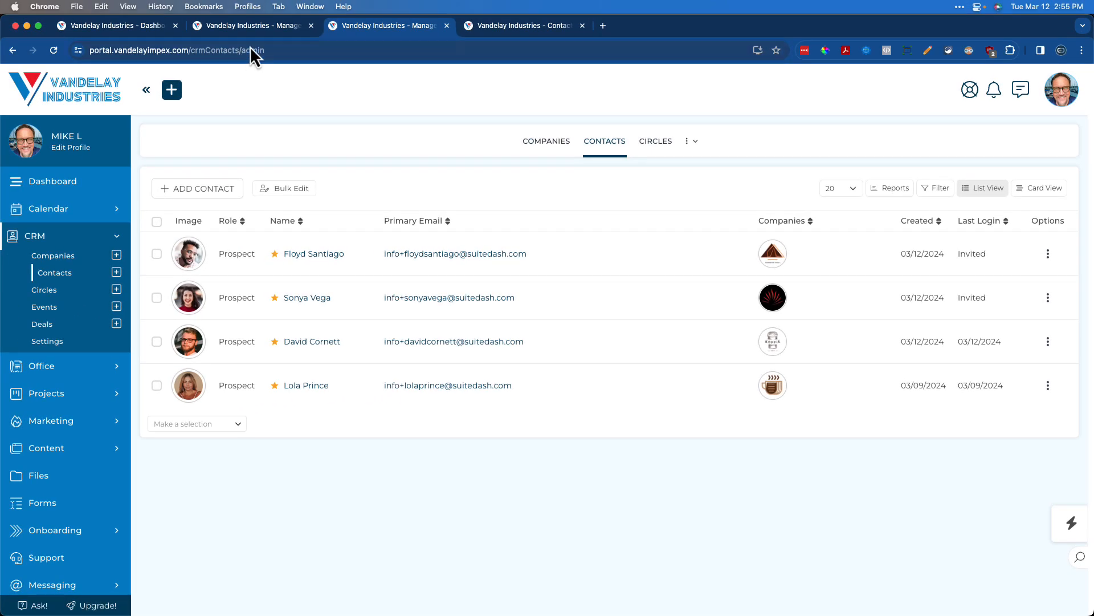
pyautogui.click(250, 28)
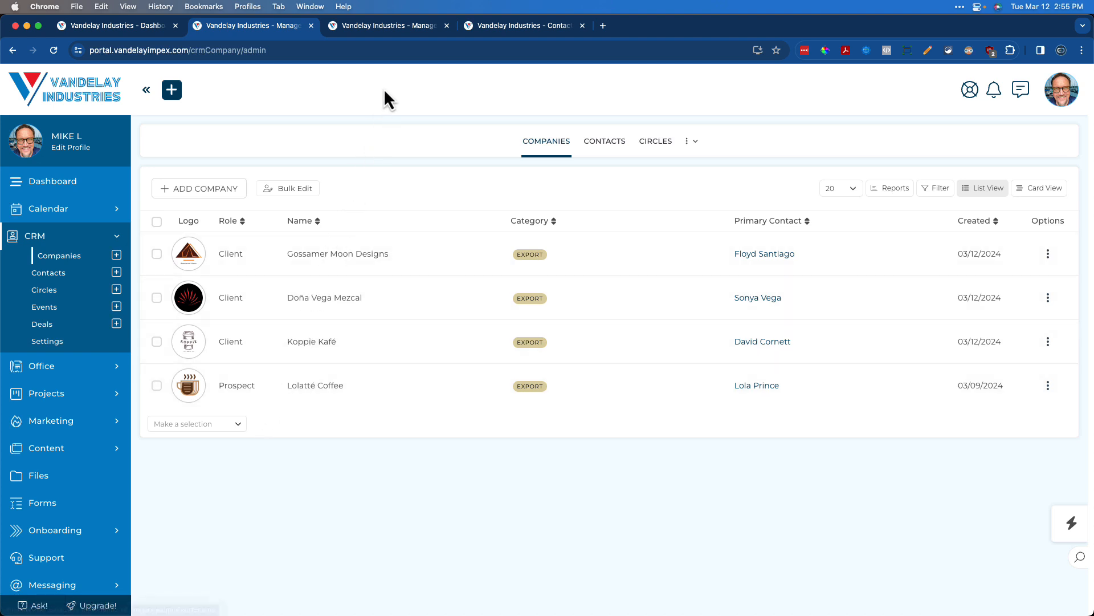
pyautogui.click(407, 29)
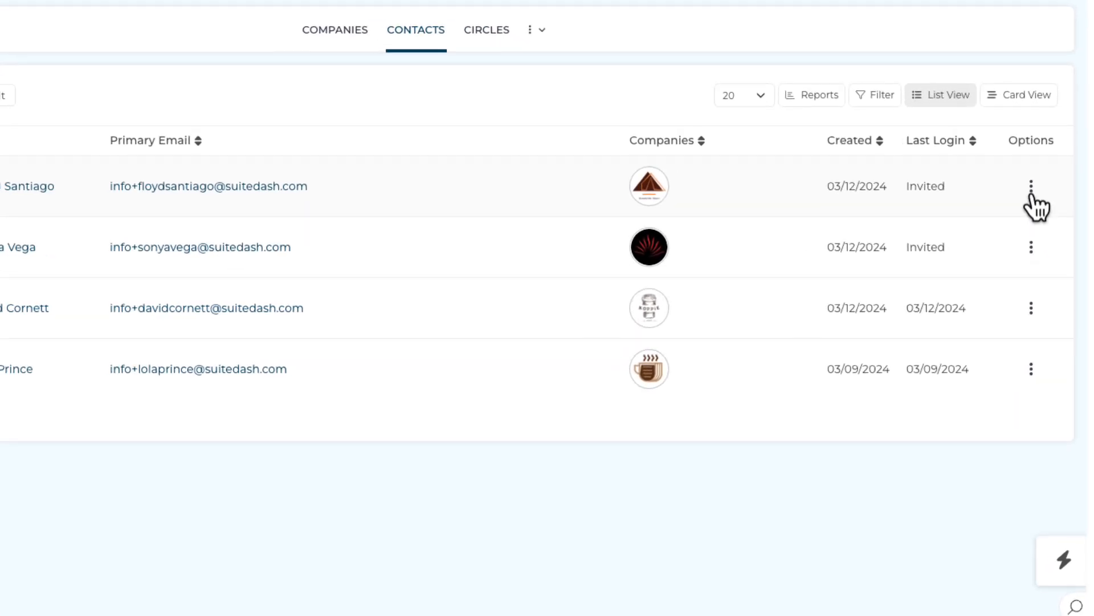
pyautogui.click(1031, 186)
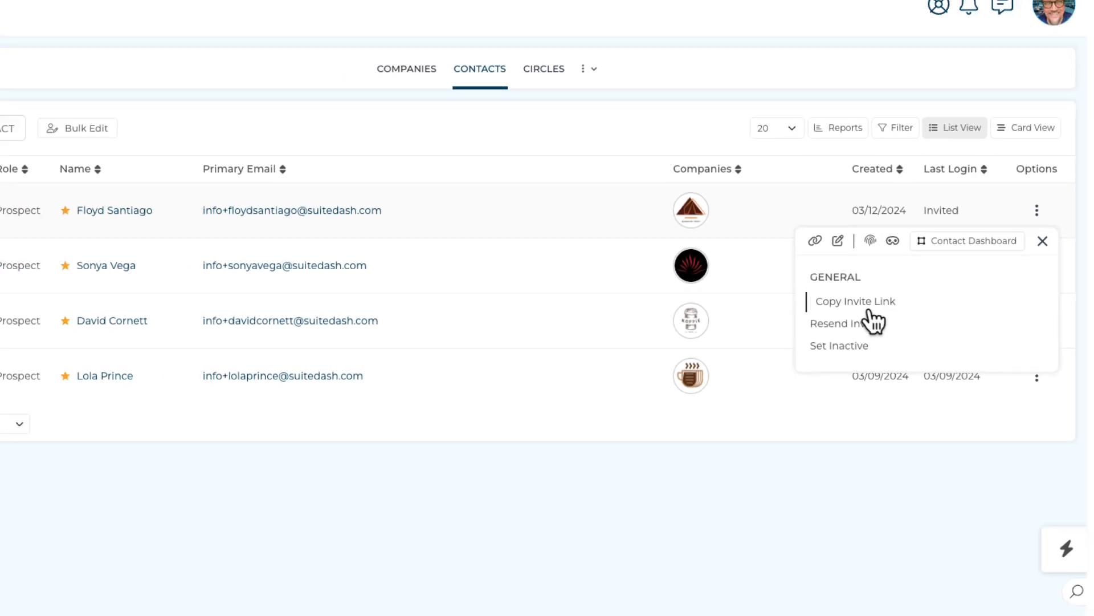
pyautogui.click(869, 308)
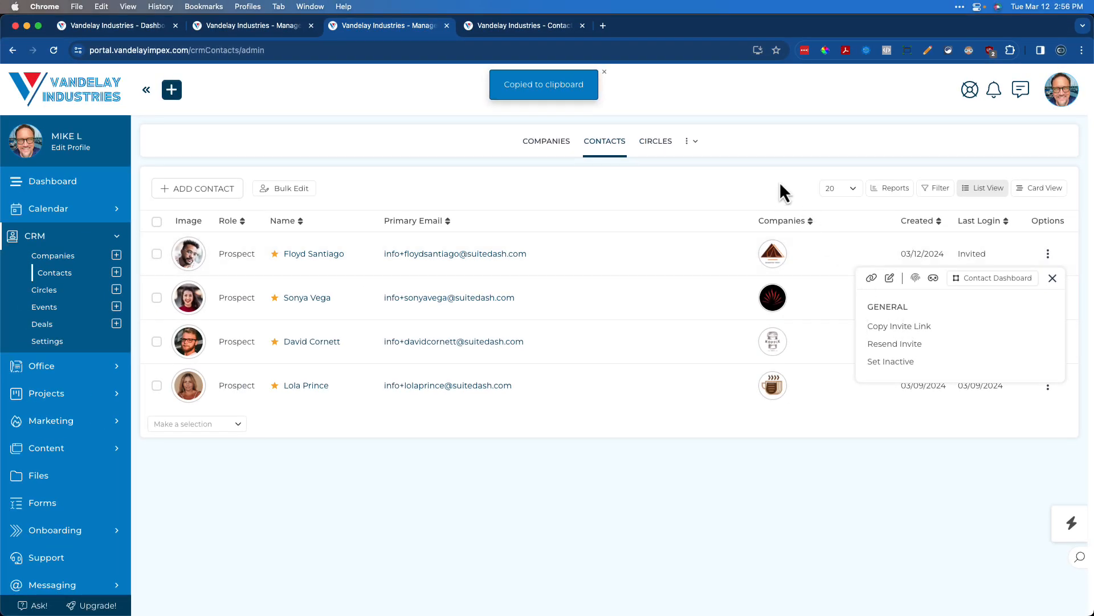
pyautogui.click(764, 164)
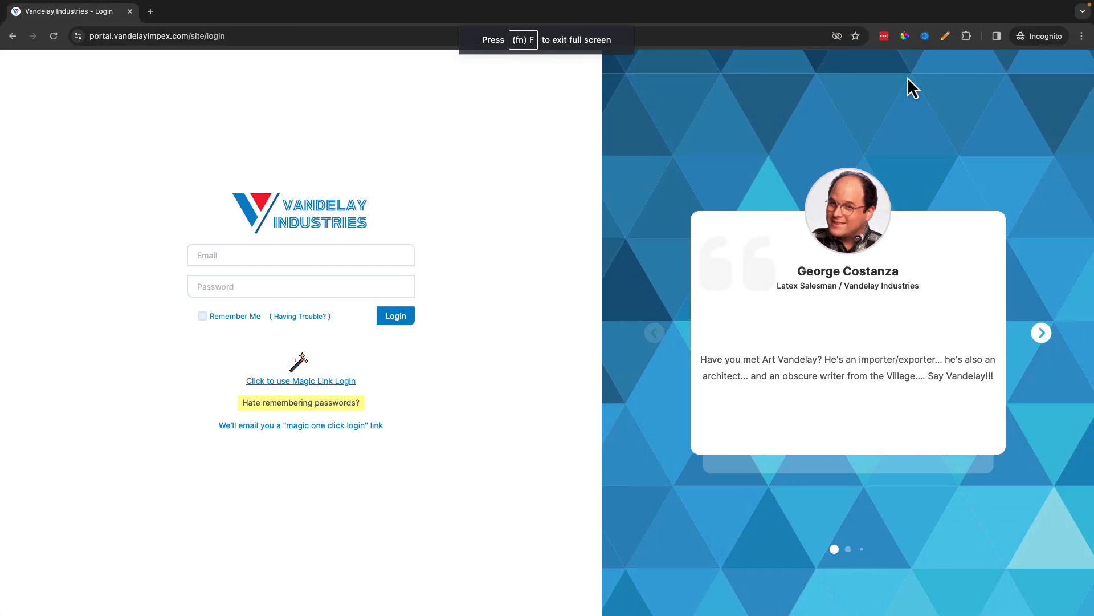
# - Open the copied invitation link in the Incognito window in place of the login page
pyautogui.click(1040, 36)
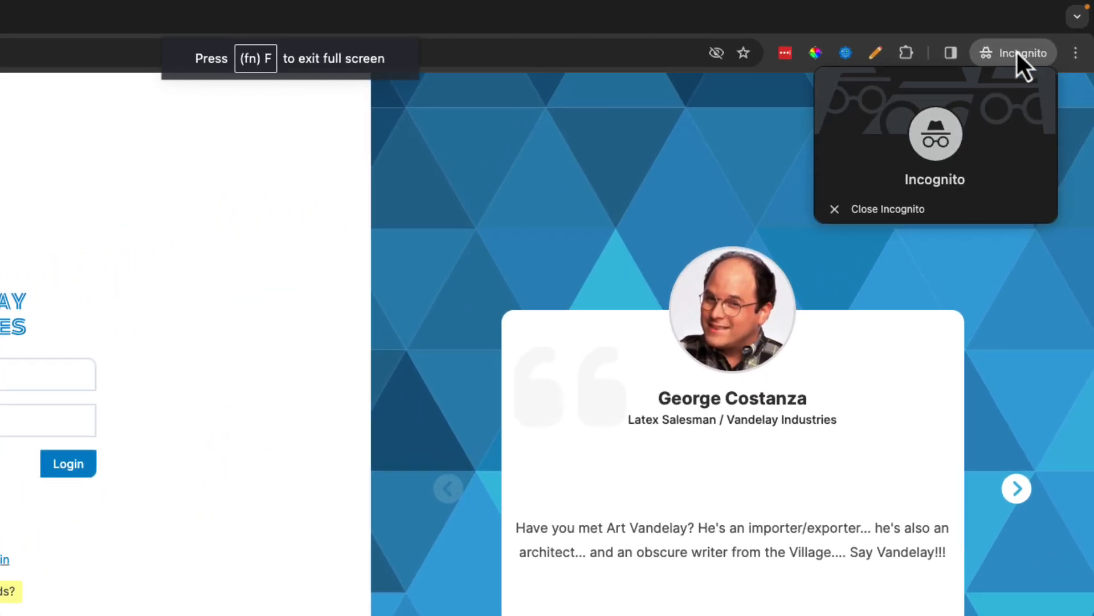
pyautogui.click(1017, 53)
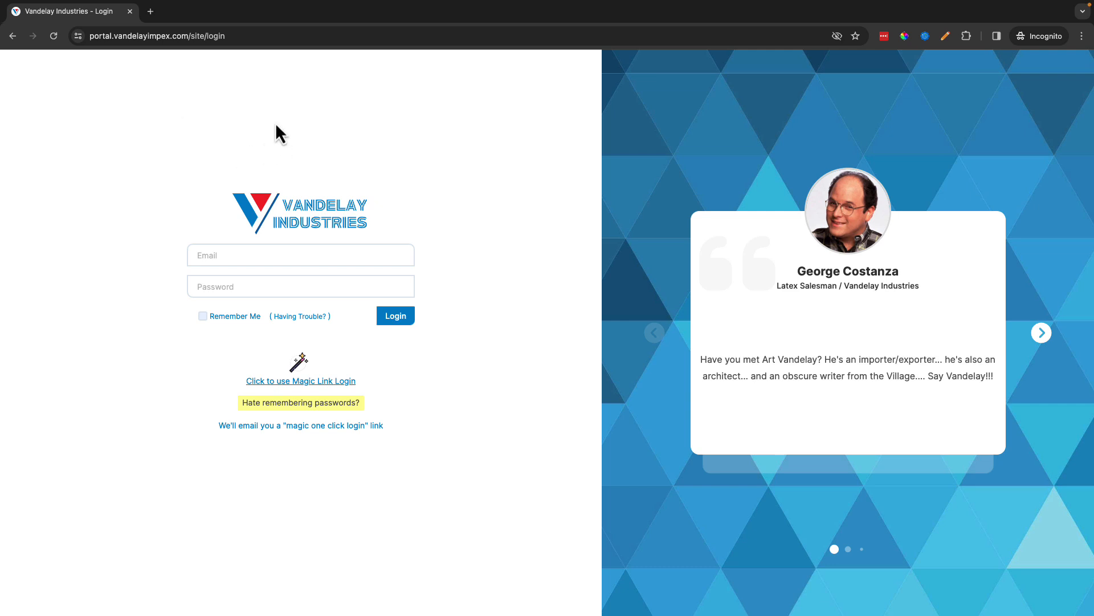
pyautogui.click(238, 43)
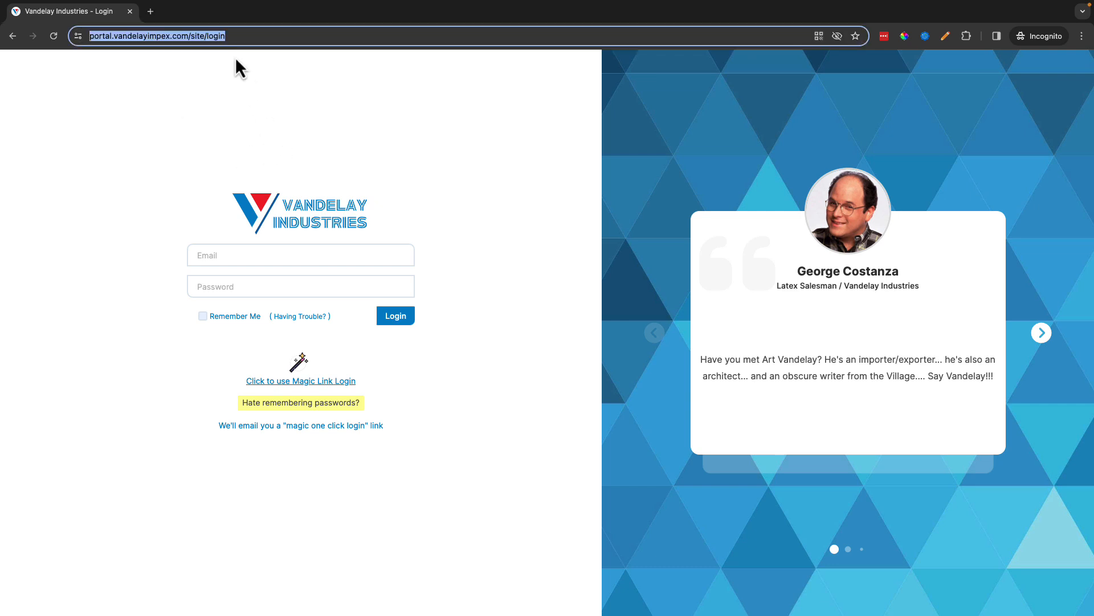
pyautogui.hotkey('ctrl', 'v')
pyautogui.press('Return')
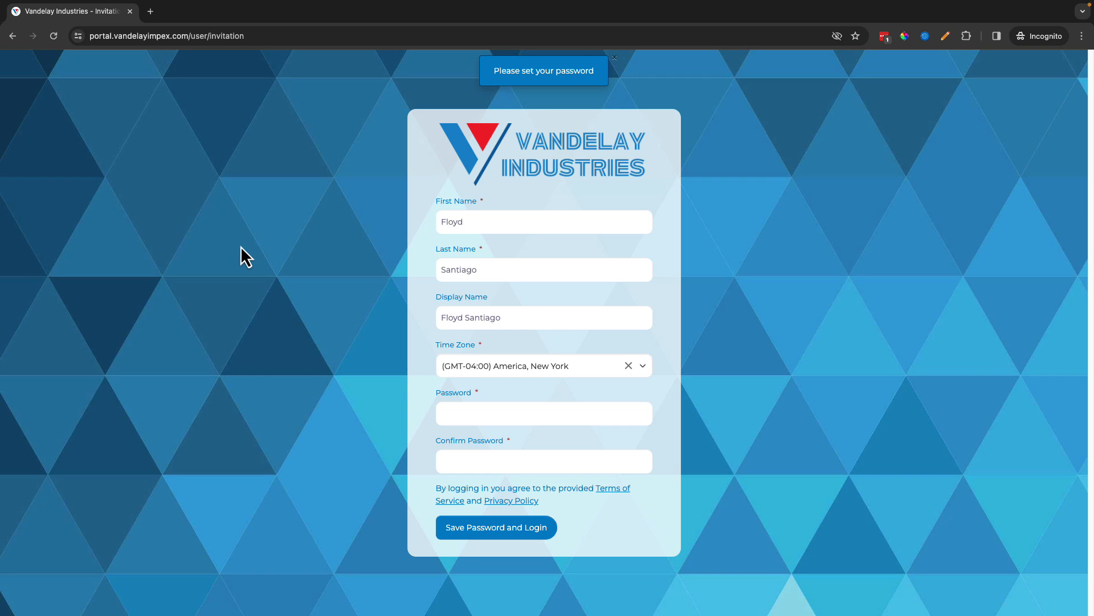
# - Enter and confirm the account password on the invitation form, and save it to log in to the portal
pyautogui.click(448, 416)
pyautogui.write('•')
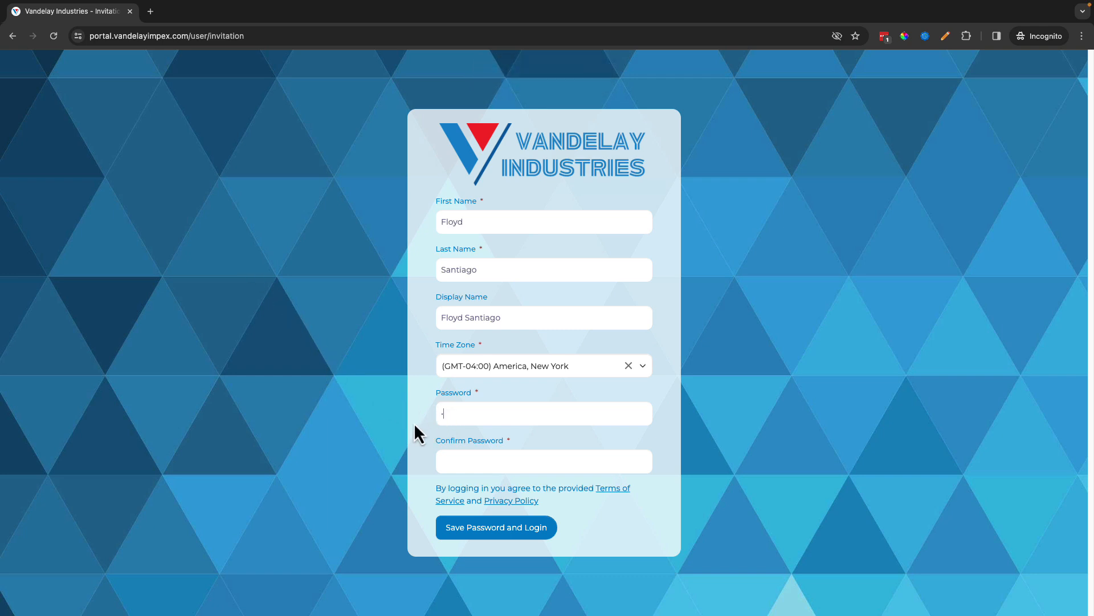
pyautogui.write('•••••••')
pyautogui.press('Tab')
pyautogui.write('••••••••')
pyautogui.press('Return')
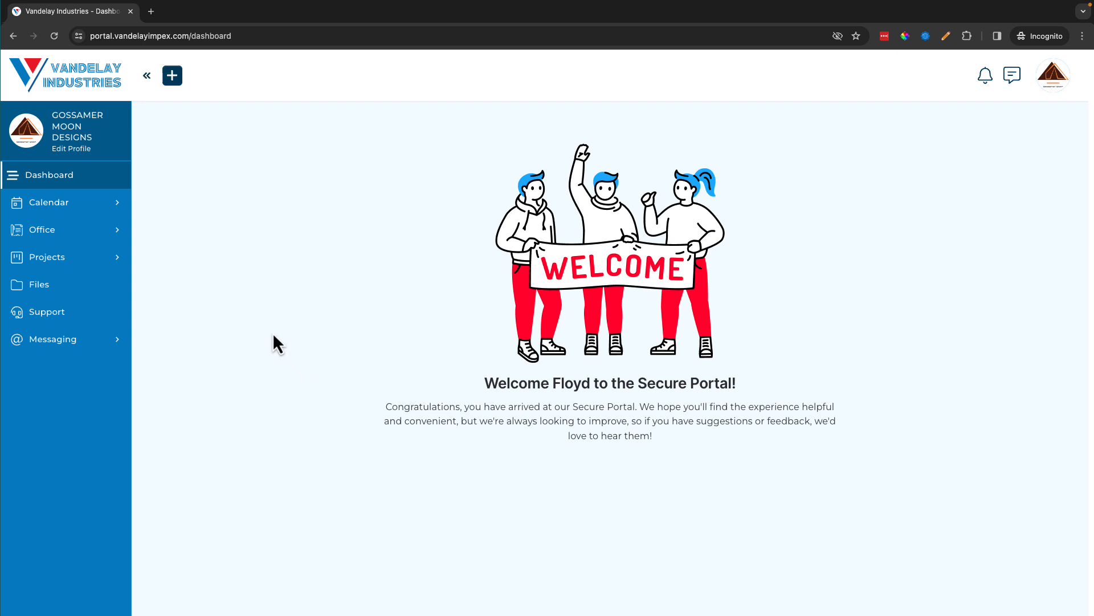
# - Return to the admin's companies list, open Gossamer Moon Designs, and log in as that company to view its portal
pyautogui.click(87, 155)
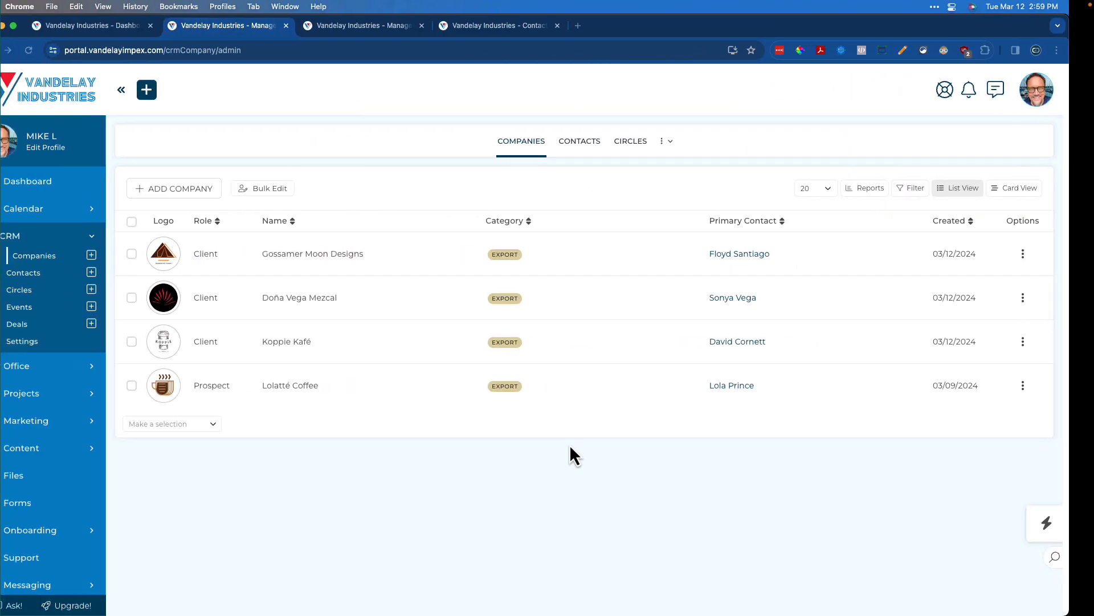
pyautogui.click(326, 254)
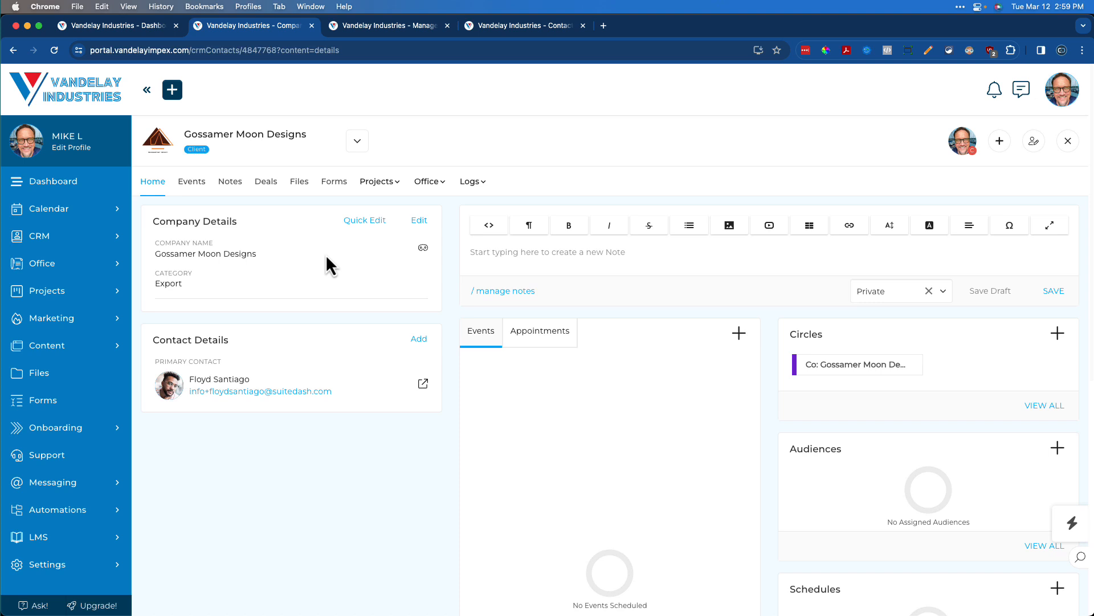
pyautogui.click(423, 247)
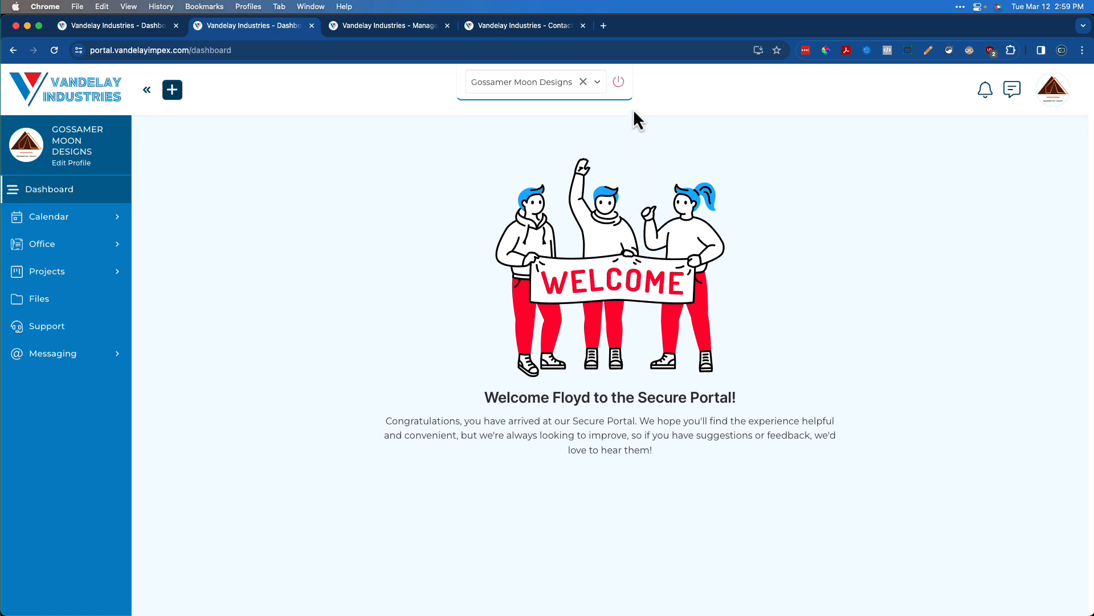
# - View the portal as Doña Vega Tequila, Koppie Kafé and Lolatté Coffee in turn, and return to the admin account
pyautogui.click(598, 83)
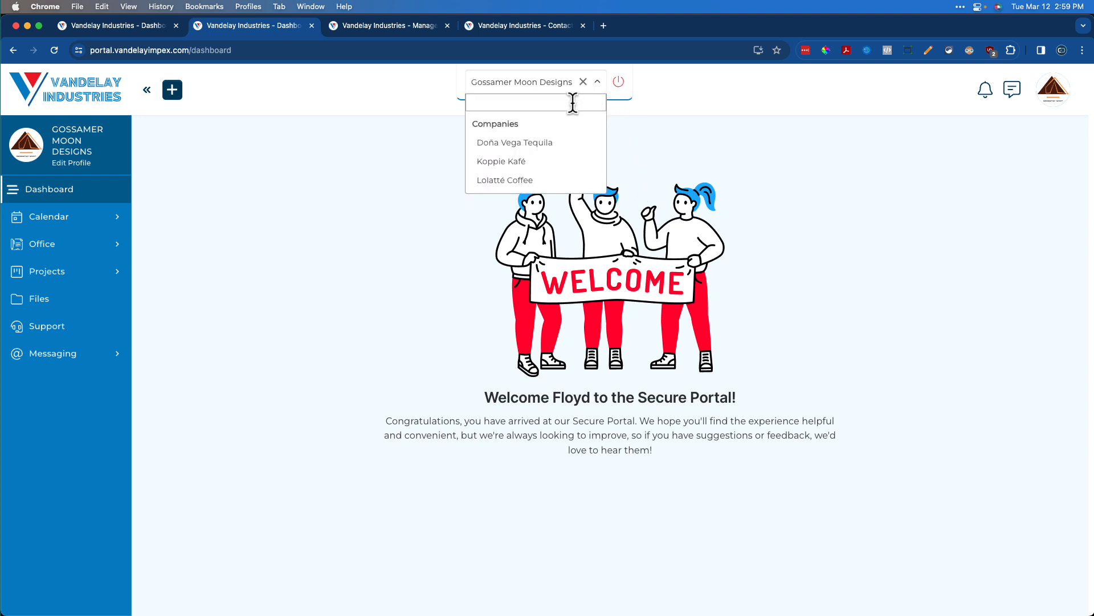
pyautogui.press('Return')
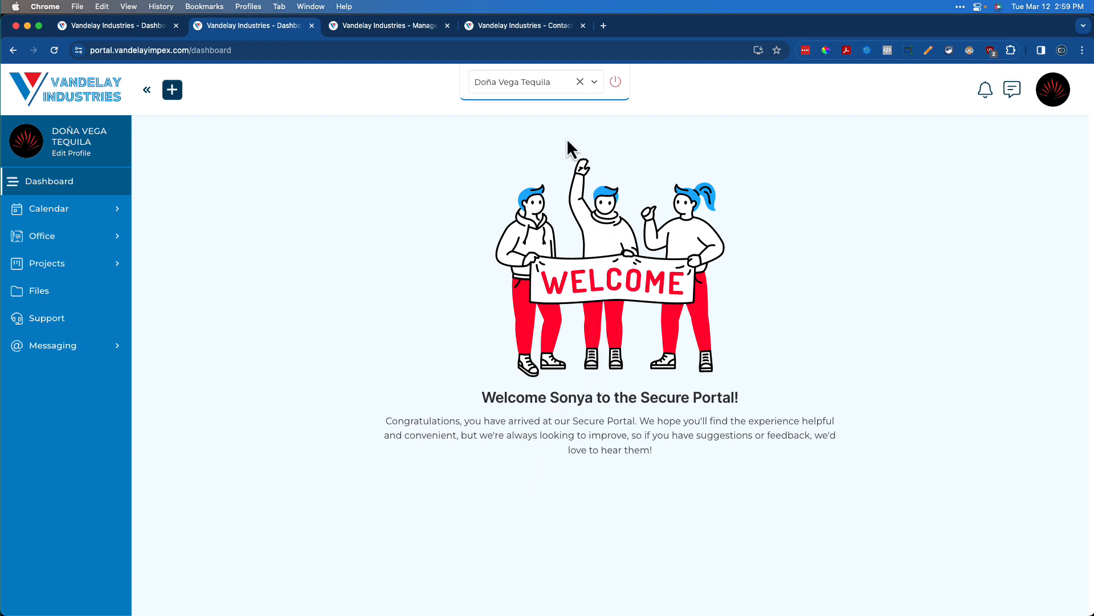
pyautogui.click(596, 81)
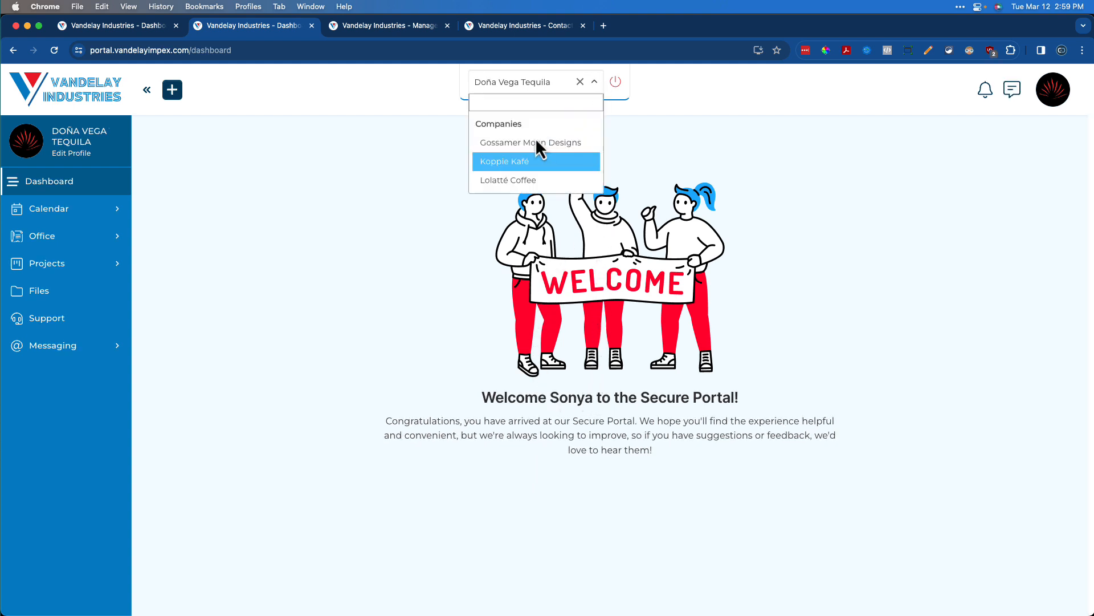
pyautogui.press('Return')
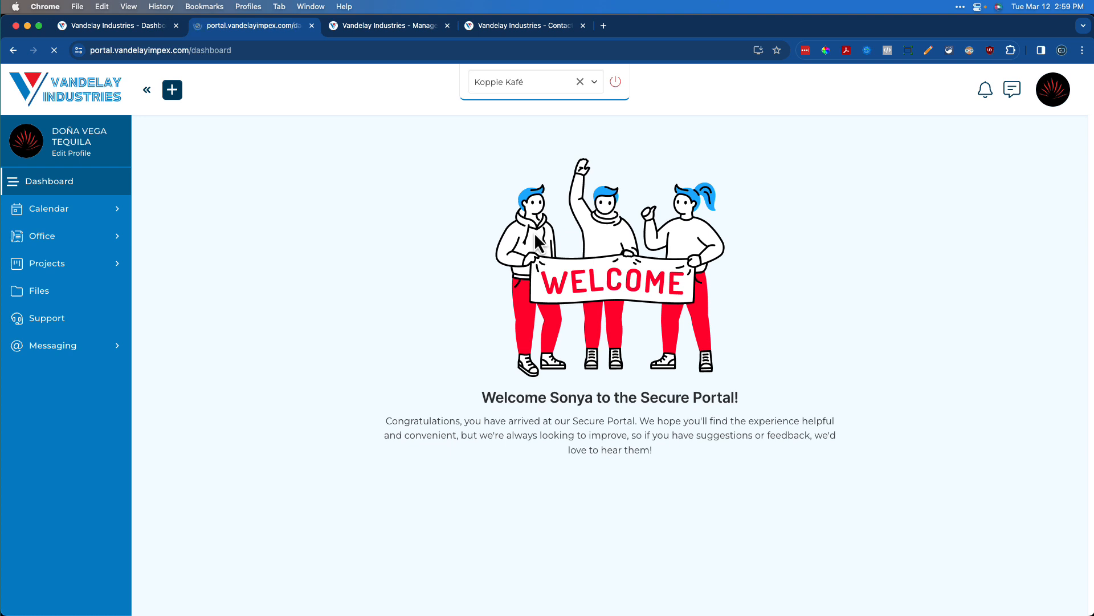
pyautogui.click(595, 81)
pyautogui.click(516, 179)
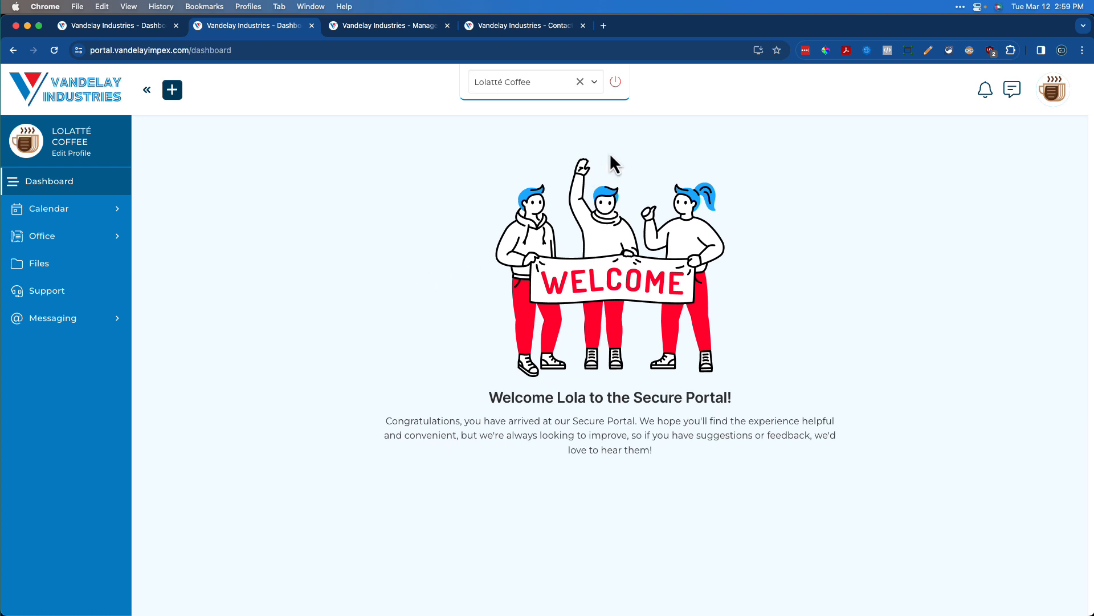
pyautogui.click(617, 83)
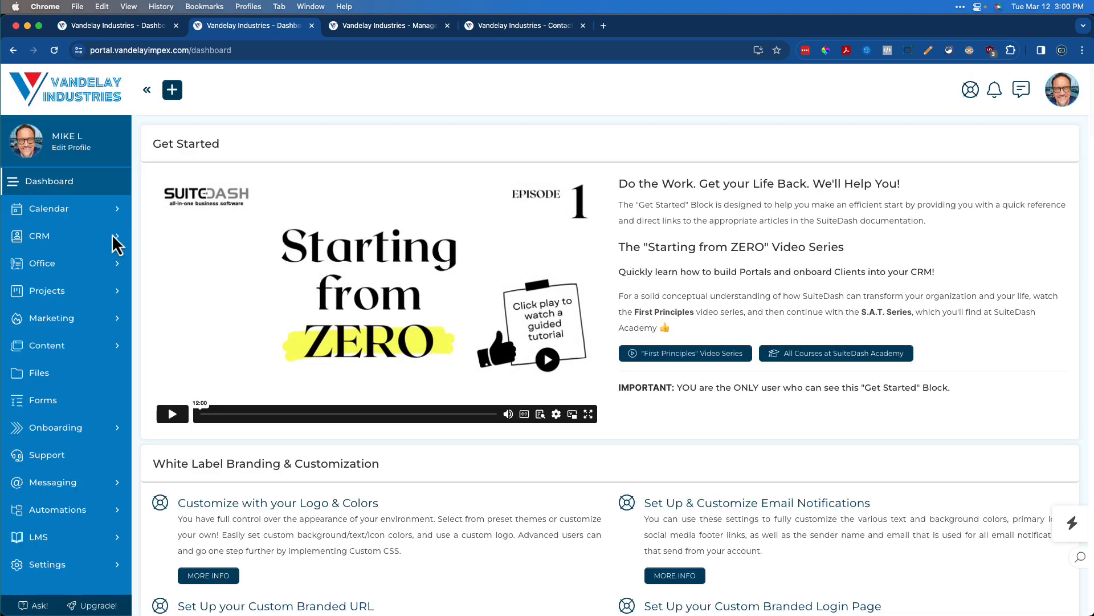
# - Start a new CRM circle named "Coffee General" with the description "Any exporter of coffee"
pyautogui.click(96, 241)
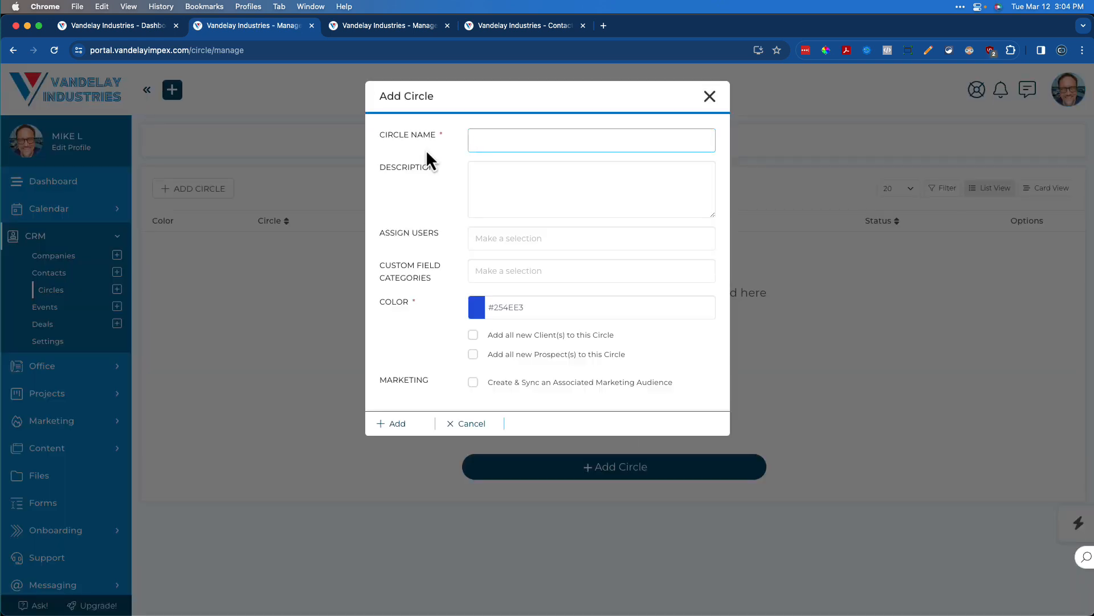
pyautogui.write('Coffee General')
pyautogui.click(474, 186)
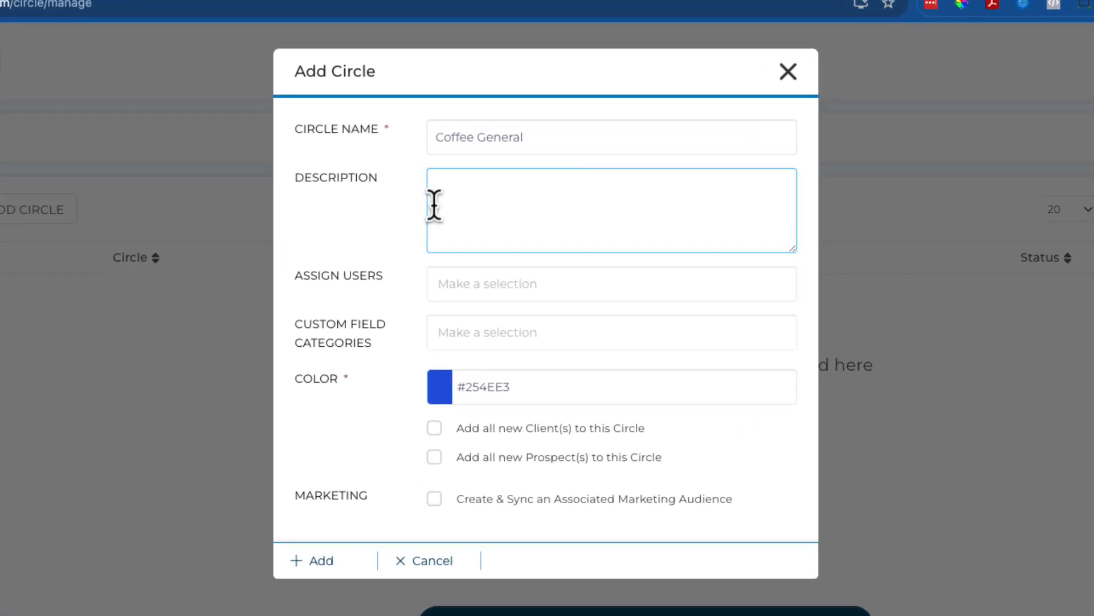
pyautogui.write('Any exporter of coffe')
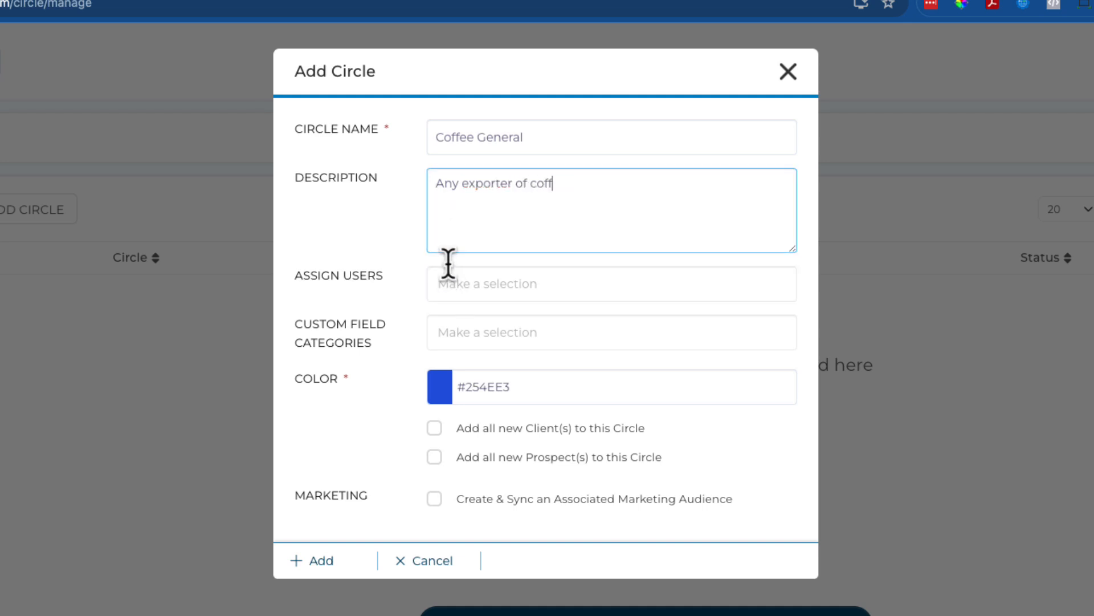
pyautogui.write('e')
# - Assign Koppie Kafé and Lolatté Coffee to the new circle
pyautogui.click(452, 283)
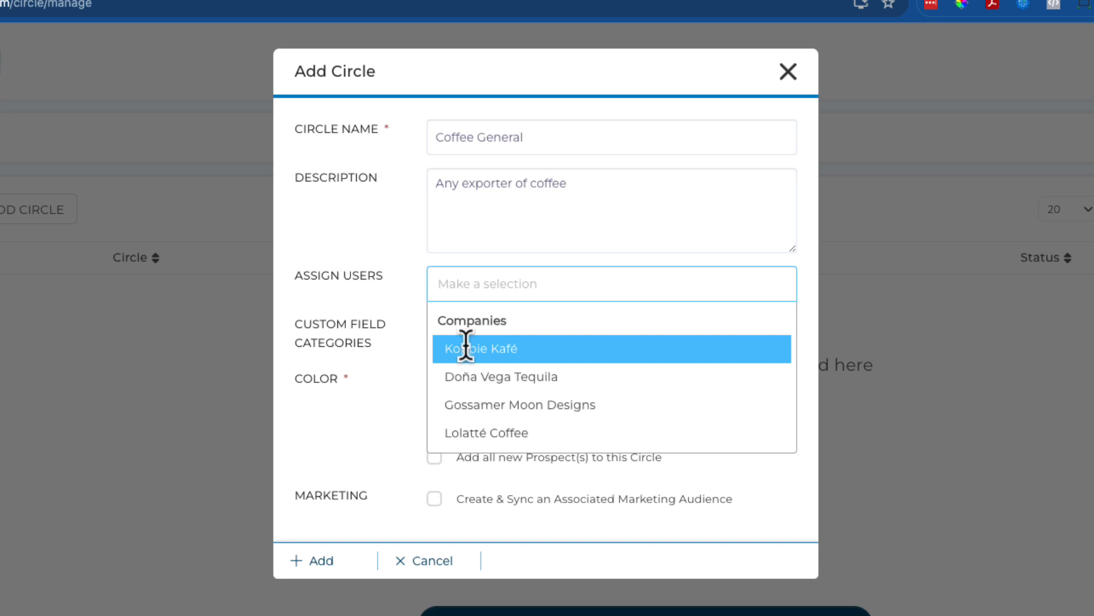
pyautogui.click(552, 344)
pyautogui.click(524, 407)
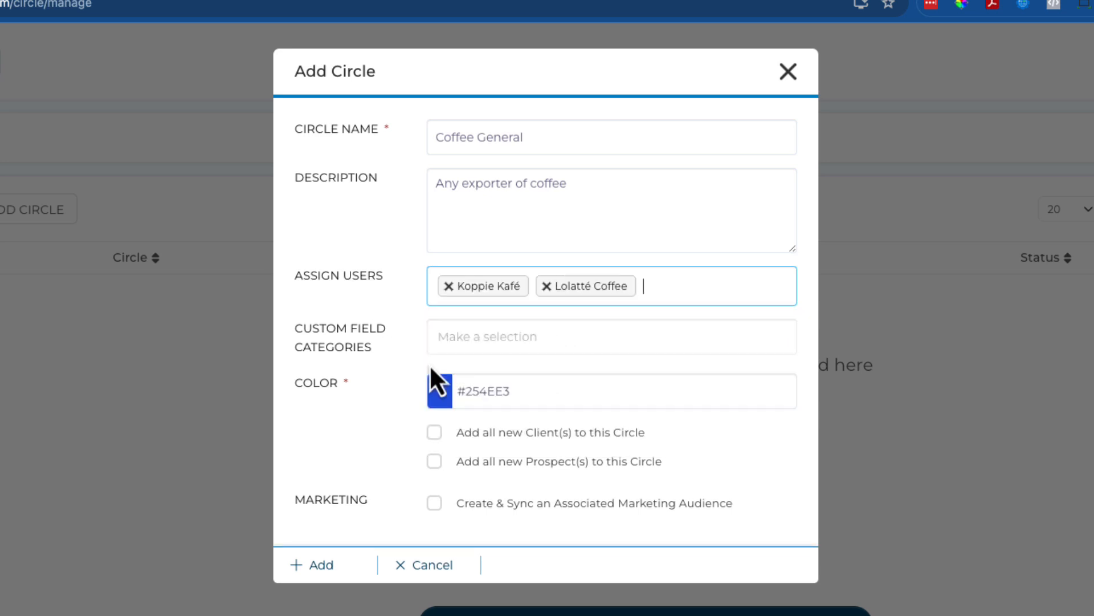
# - Set the new circle's color to dark brown #524008
pyautogui.click(438, 383)
pyautogui.moveTo(556, 474); pyautogui.dragTo(562, 522)
pyautogui.click(542, 496)
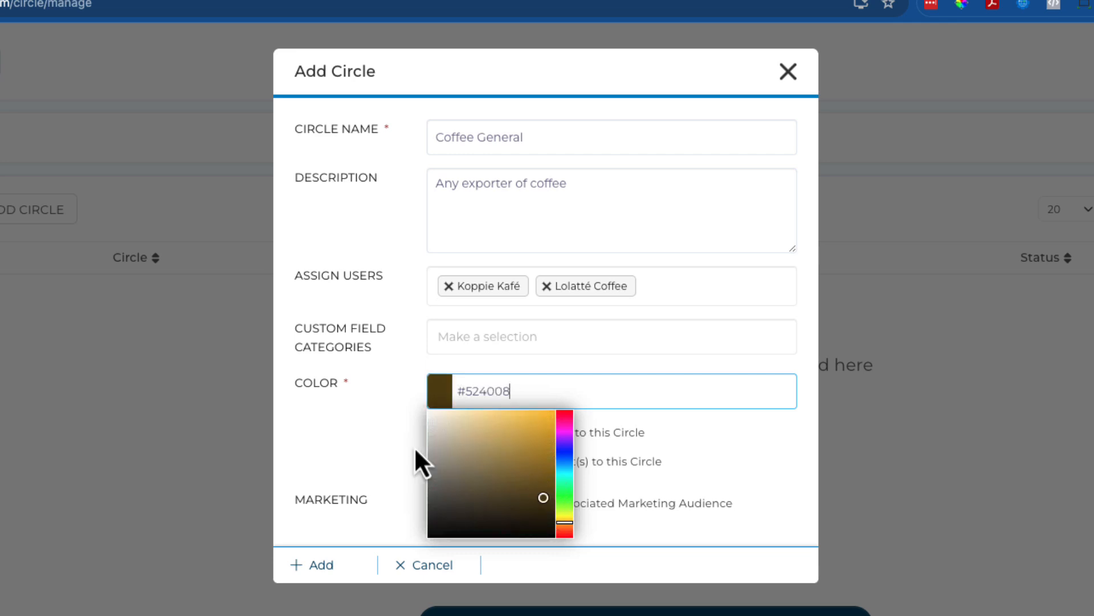
pyautogui.click(420, 456)
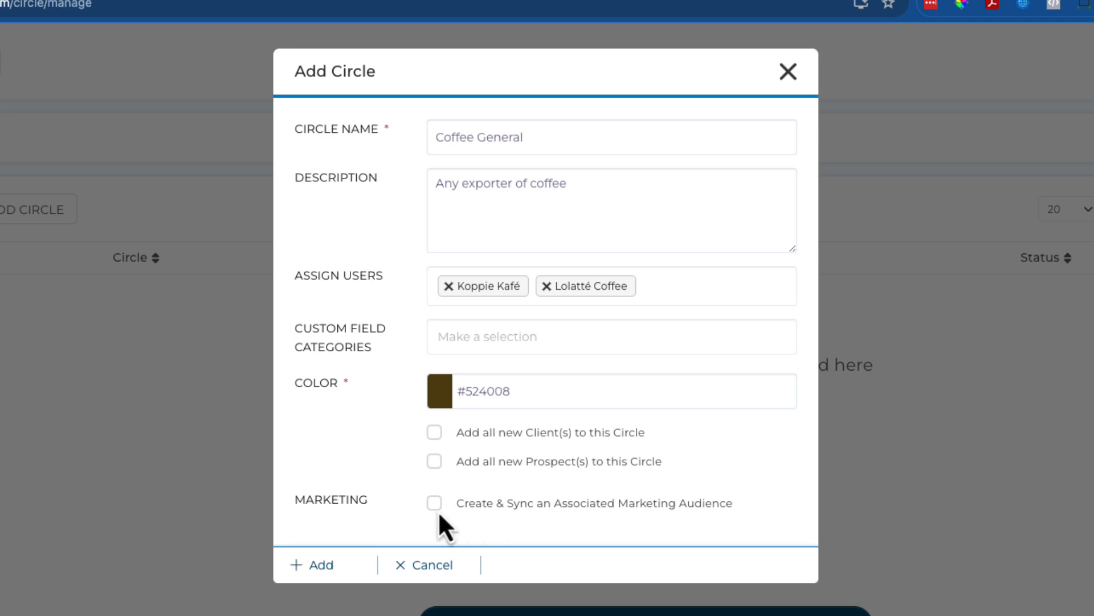
# - Enable creating and syncing an associated marketing audience, and add the Coffee General circle
pyautogui.click(522, 518)
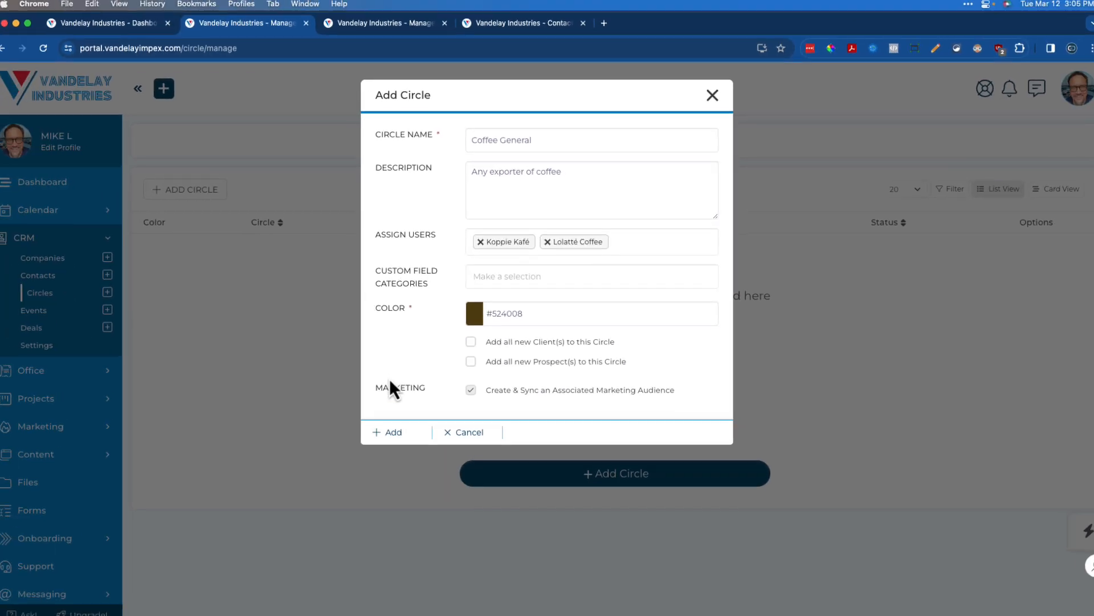
pyautogui.click(396, 431)
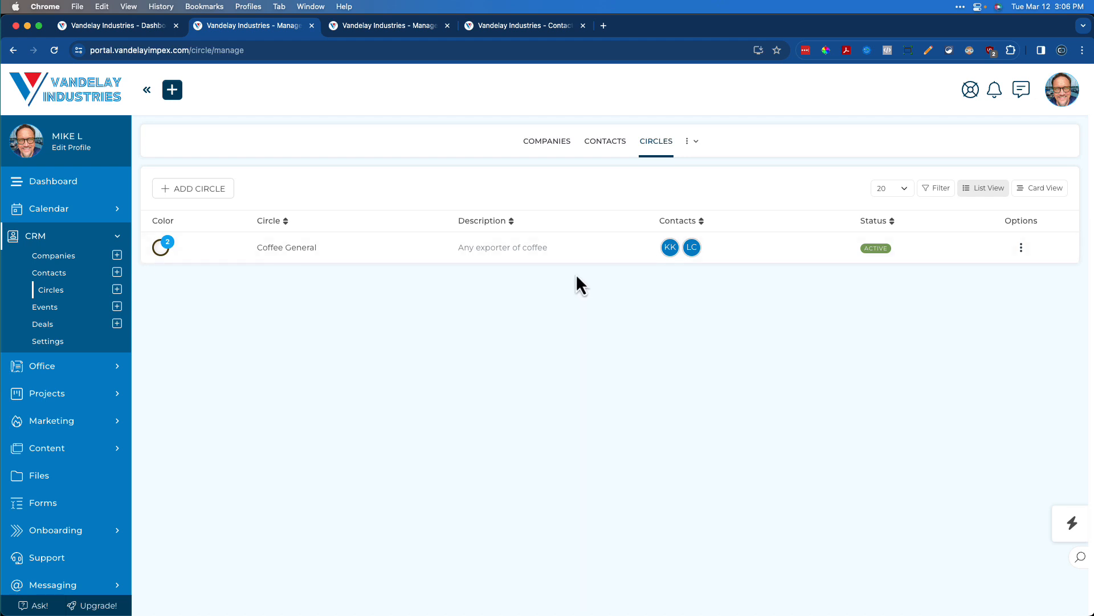
# - Try adding Doña Vega Tequila to the Coffee General circle, and remove it from the circle again
pyautogui.click(308, 257)
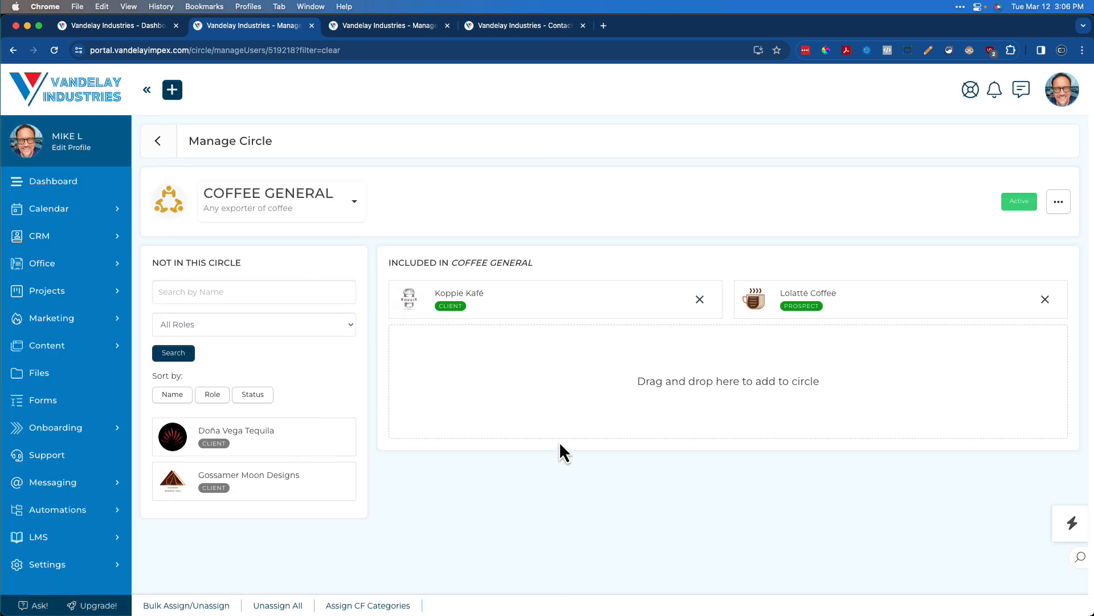
pyautogui.moveTo(559, 445); pyautogui.dragTo(558, 448)
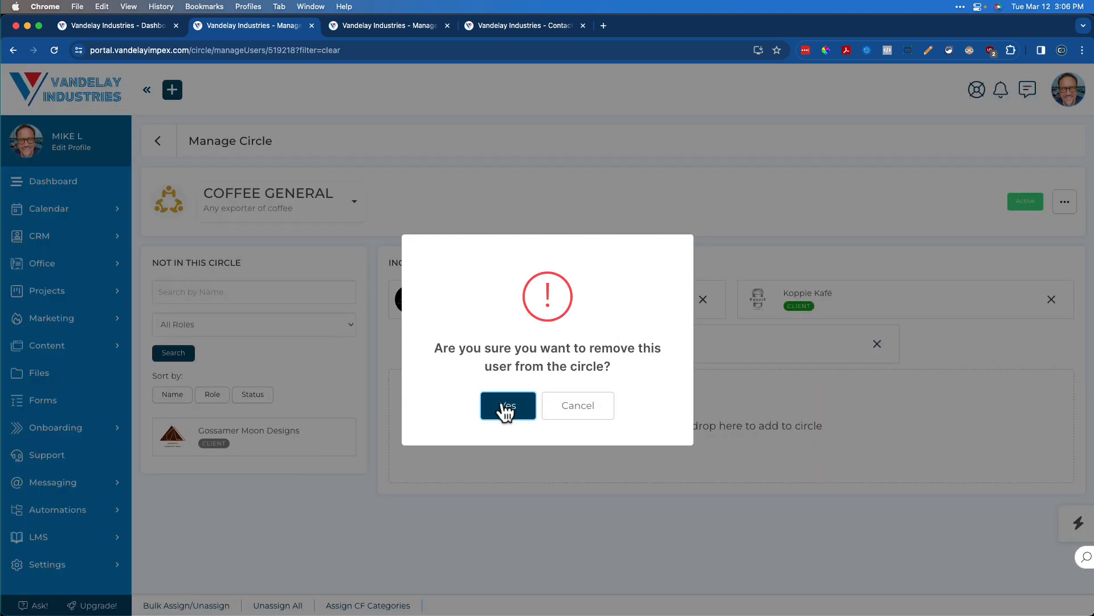
pyautogui.click(501, 404)
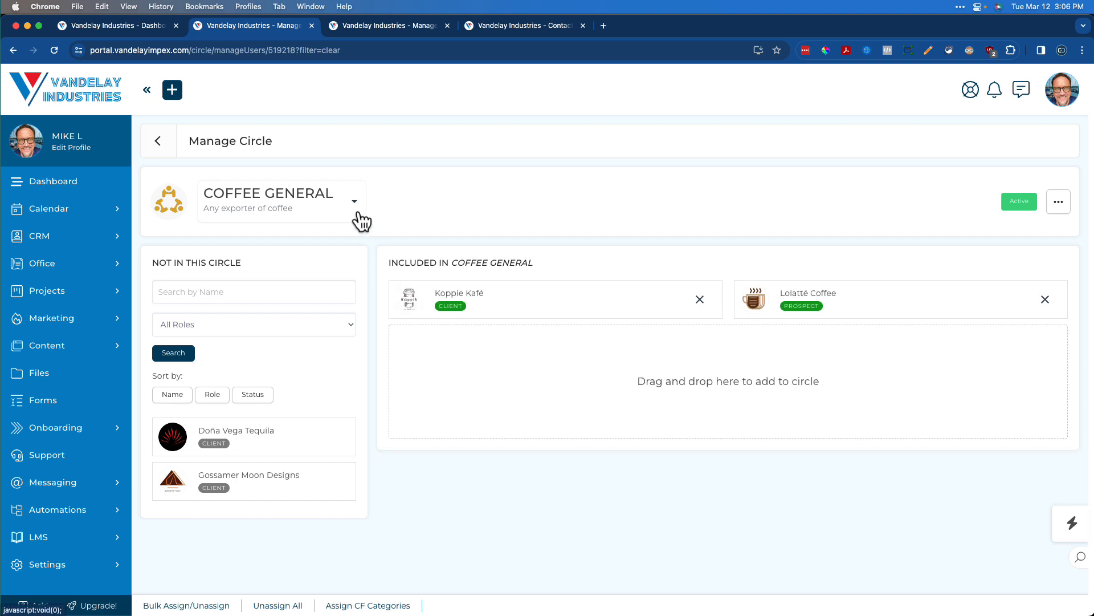
pyautogui.click(159, 141)
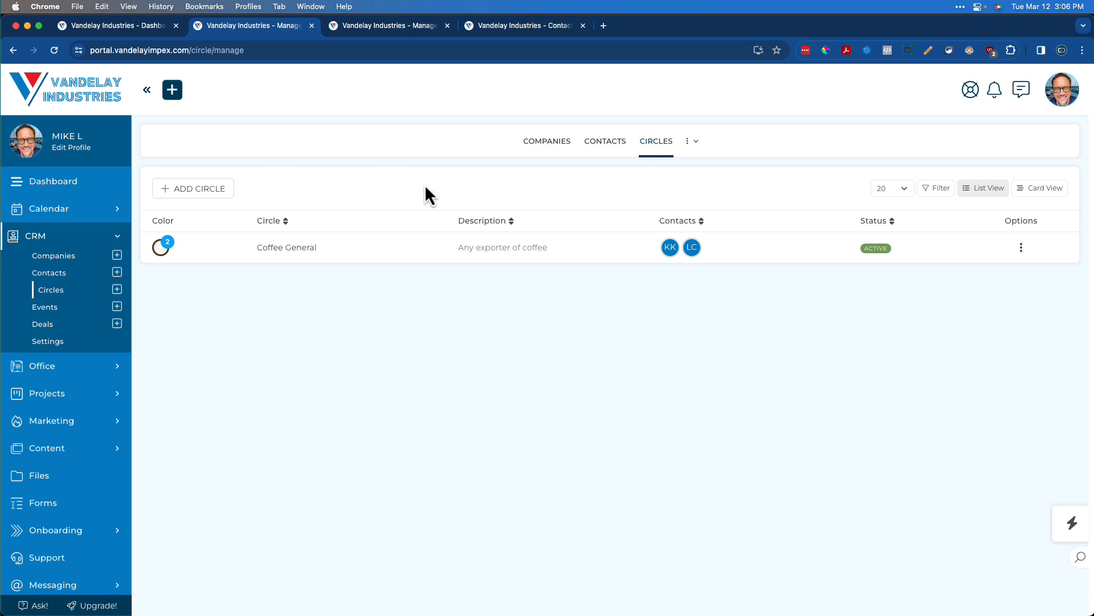
# - Start a new CRM circle named "Alcohol General" with the description "Exporters of alcohol"
pyautogui.click(193, 189)
pyautogui.click(502, 140)
pyautogui.write('Alcohol G')
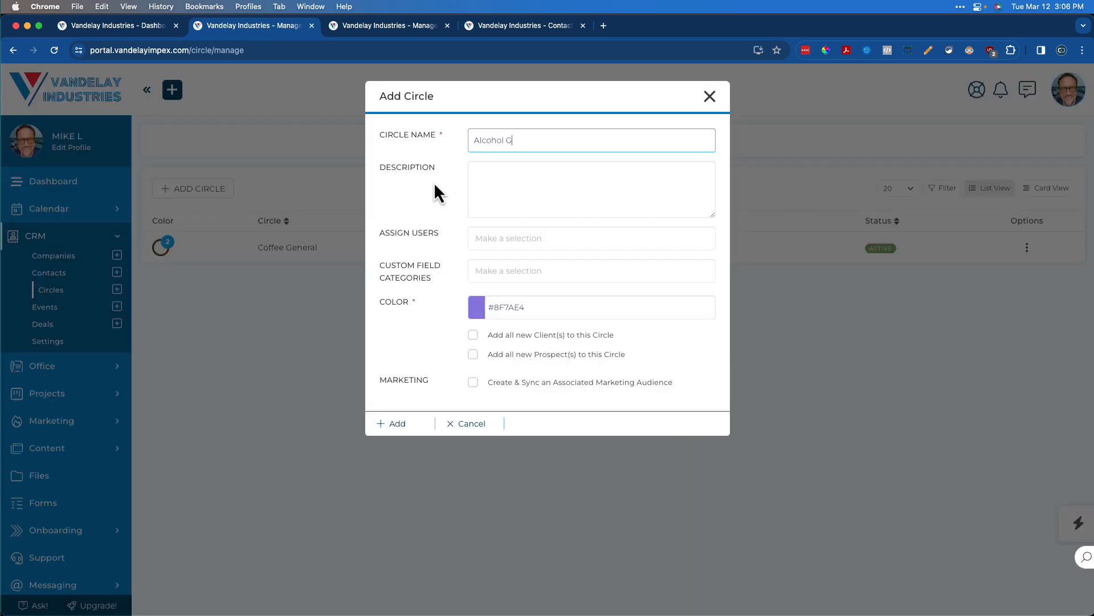
pyautogui.write('eneral')
pyautogui.press('Tab')
pyautogui.write('Exporters of alcohol')
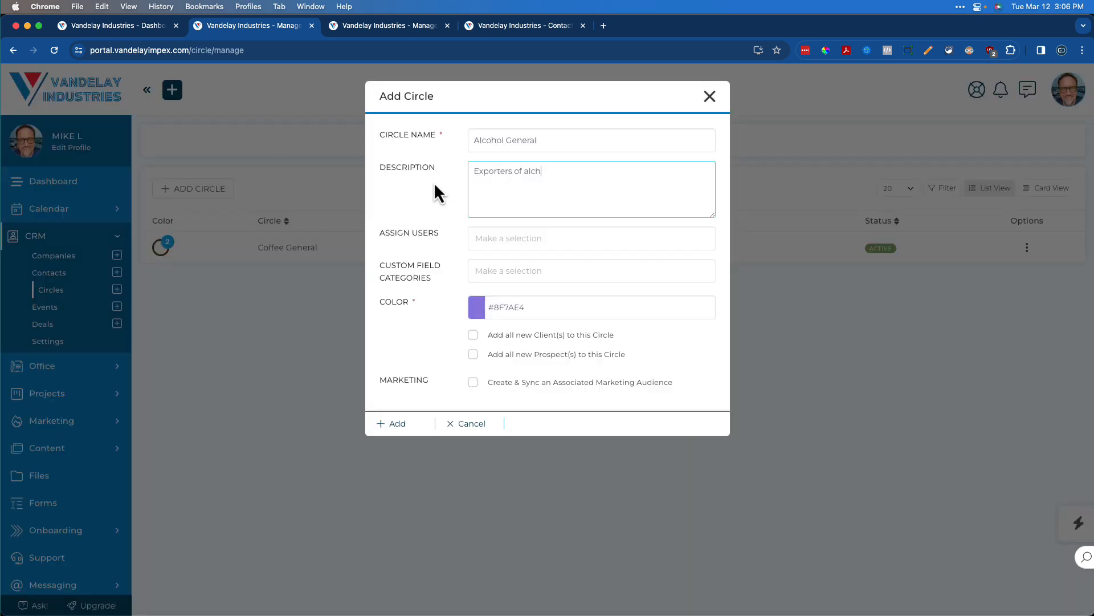
# - Assign Doña Vega Tequila to the Alcohol General circle and add the circle
pyautogui.click(493, 239)
pyautogui.click(502, 301)
pyautogui.click(391, 426)
# - Start another circle named "Outdoor General" with the description "Exporters of Outdoor Adventure Gear"
pyautogui.click(199, 189)
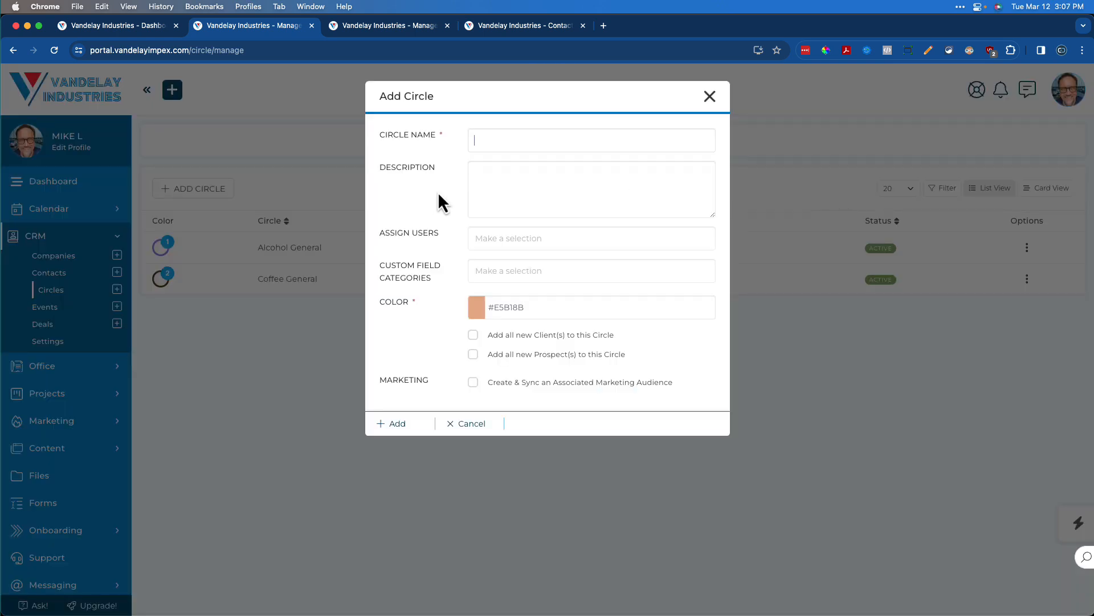
pyautogui.write('Outdoor General')
pyautogui.press('Tab')
pyautogui.write('Exporters of Outdoor ad')
pyautogui.press('BackSpace')
pyautogui.press('BackSpace')
pyautogui.write('Adventure Gear')
# - Assign Gossamer Moon Designs to the Outdoor General circle, and add it with an associated marketing audience created and synced
pyautogui.click(501, 238)
pyautogui.click(506, 317)
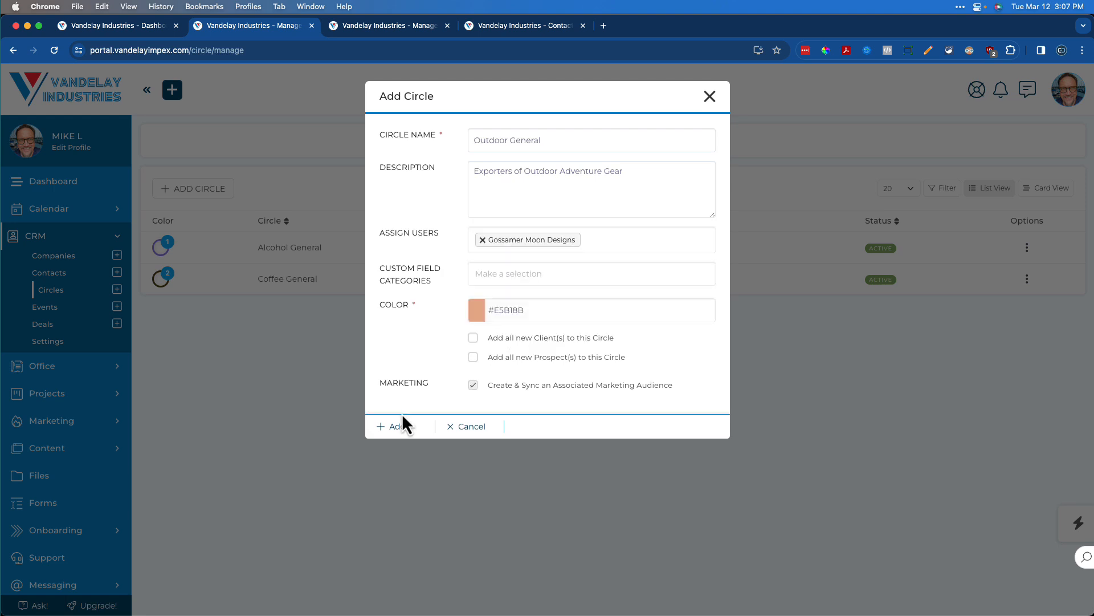
pyautogui.click(399, 424)
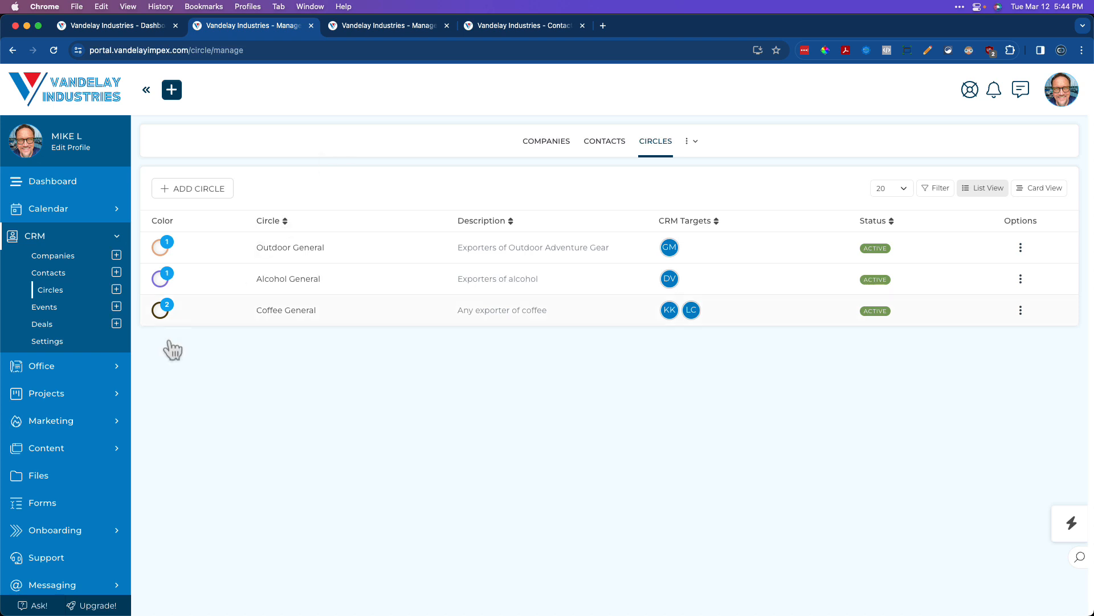
# - Open the Coffee Europe content dashboard for editing and retitle it "Coffee General" in its settings
pyautogui.click(91, 451)
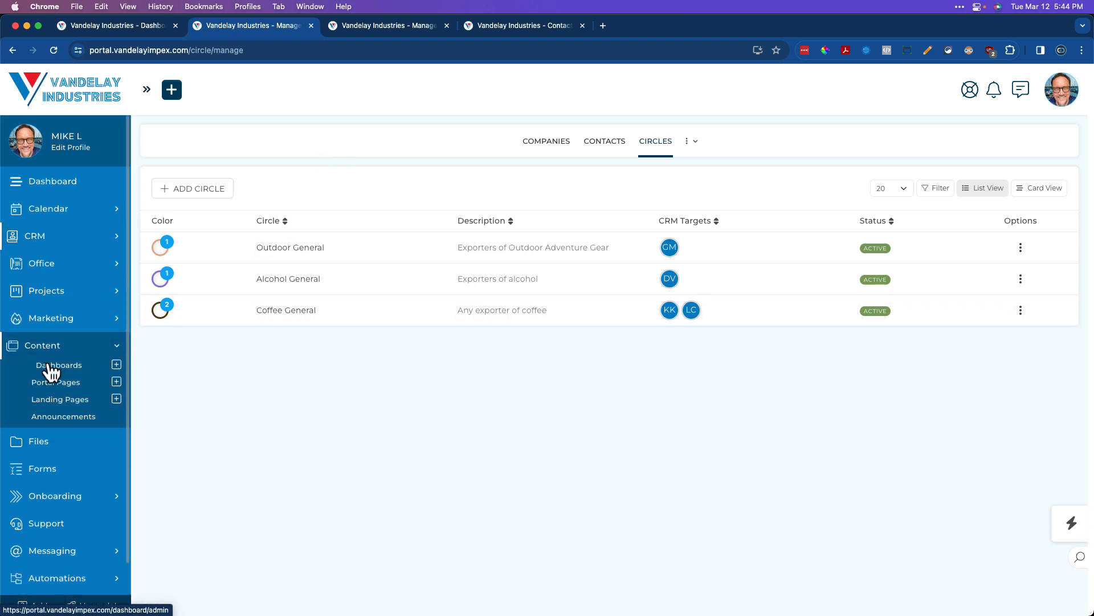
pyautogui.click(53, 366)
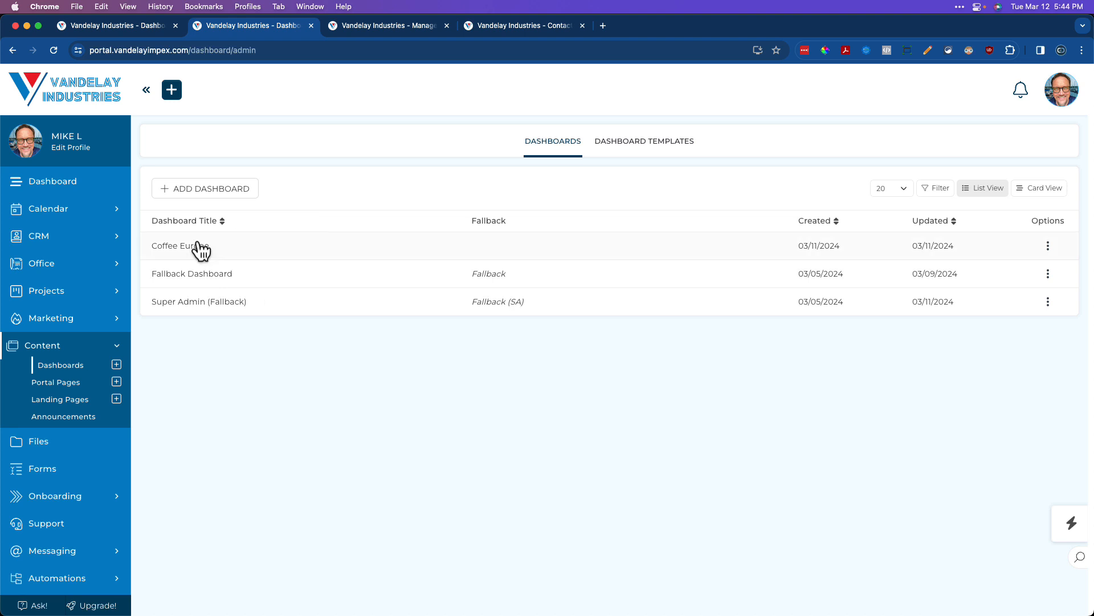
pyautogui.click(497, 256)
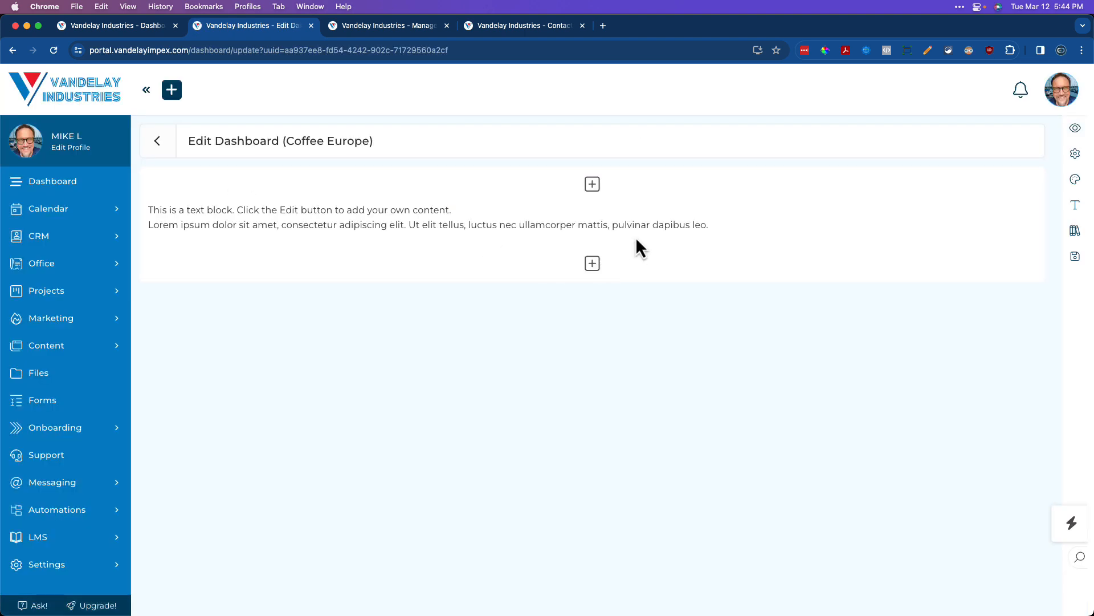
pyautogui.click(1075, 154)
pyautogui.doubleClick(860, 217)
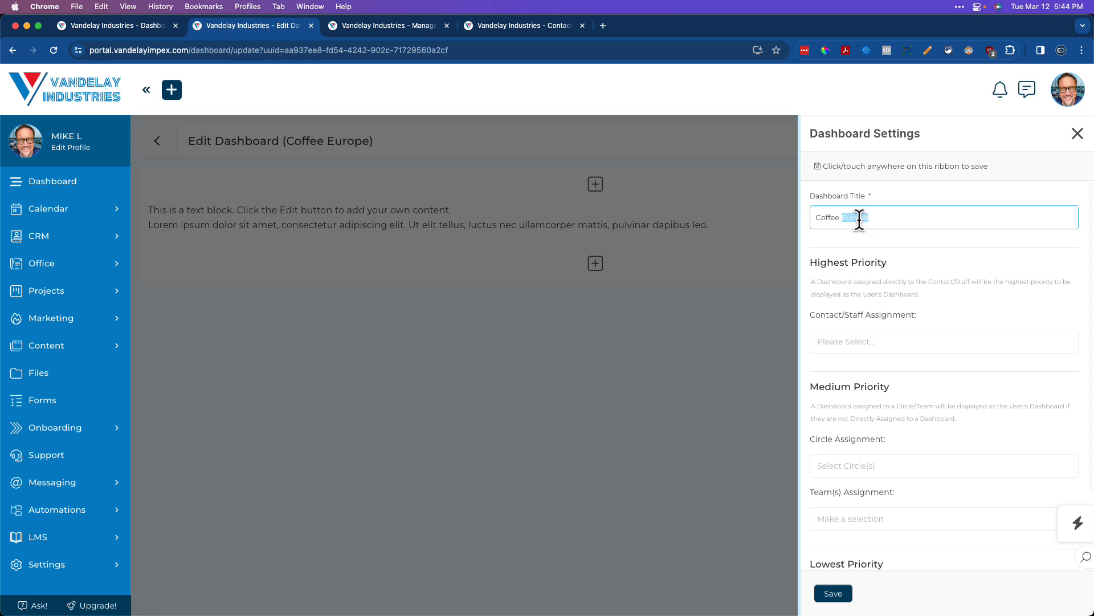
pyautogui.write('General')
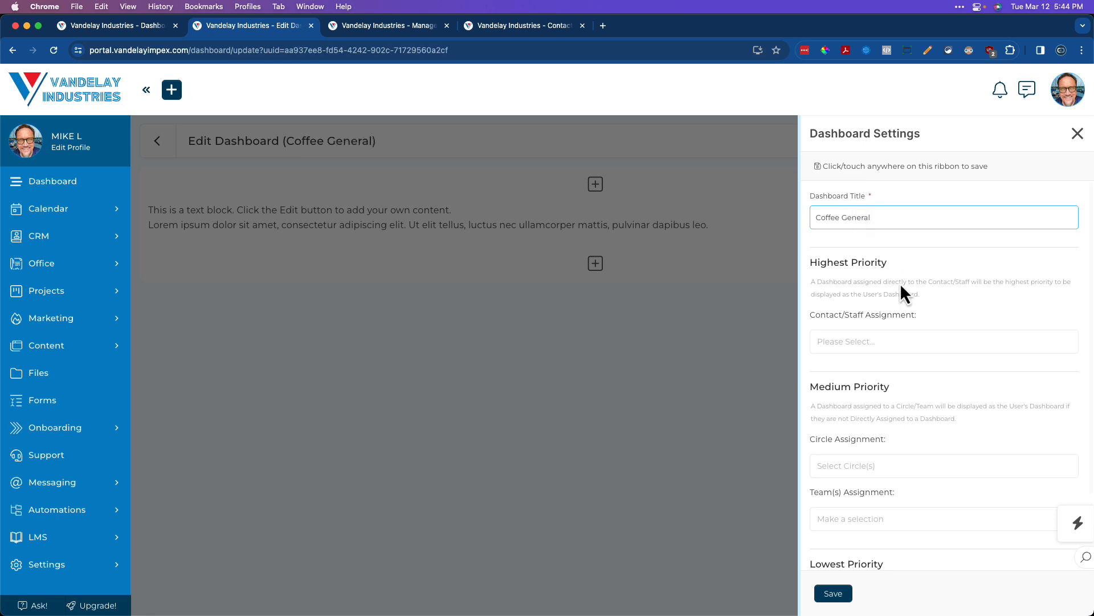
pyautogui.click(835, 596)
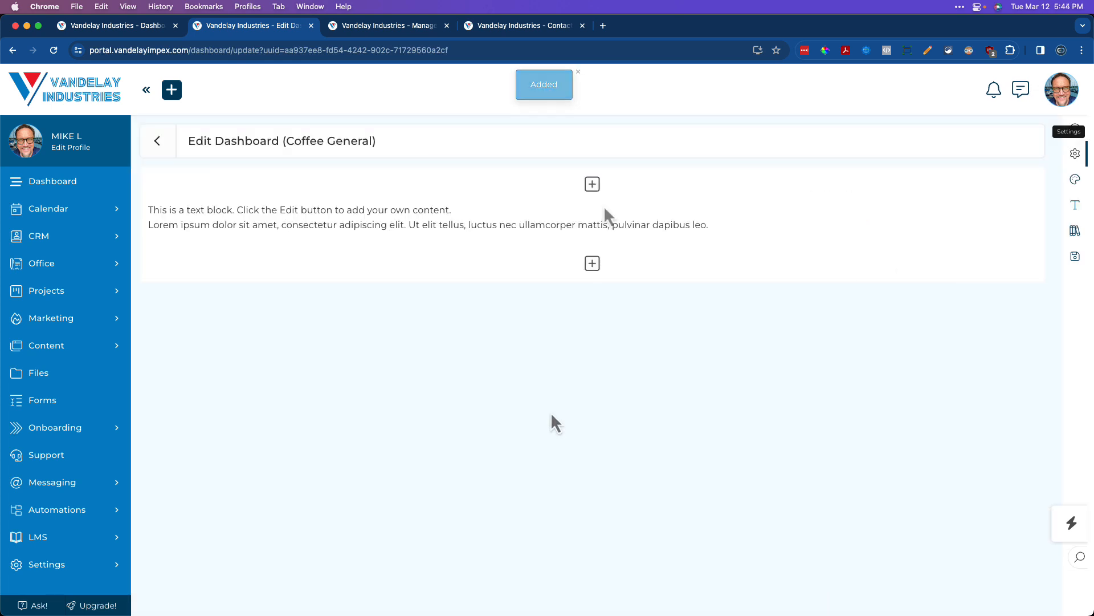
# - Replace the placeholder content of the dashboard's text block with "Coffee General"
pyautogui.click(596, 221)
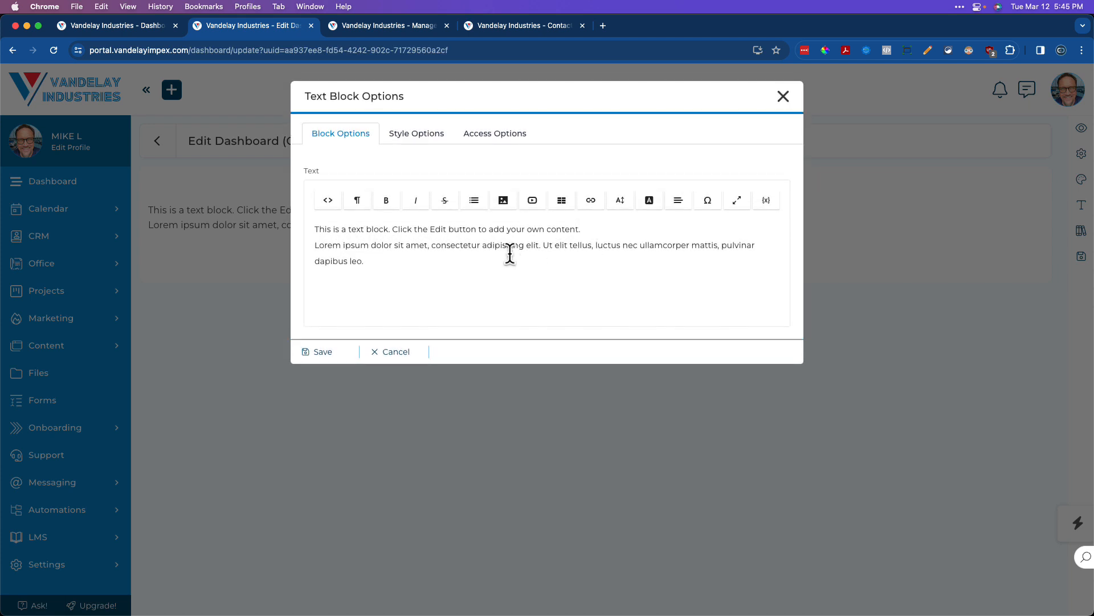
pyautogui.tripleClick(510, 254)
pyautogui.press('super+a')
pyautogui.write('C')
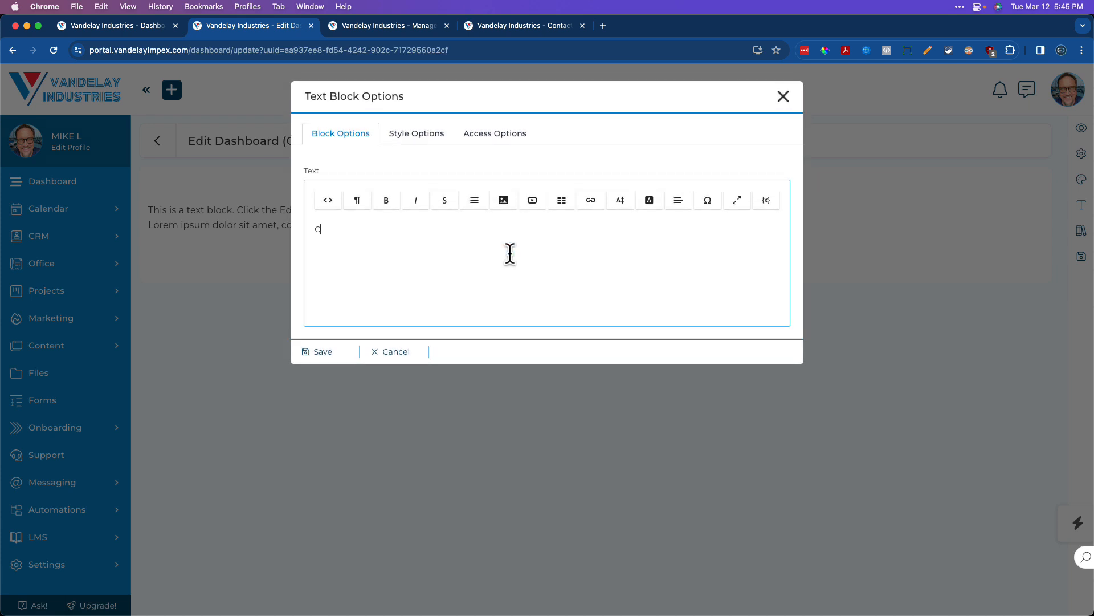
pyautogui.write('offee General')
# - Center the "Coffee General" text, format it as Heading 1, and save the text block
pyautogui.click(679, 200)
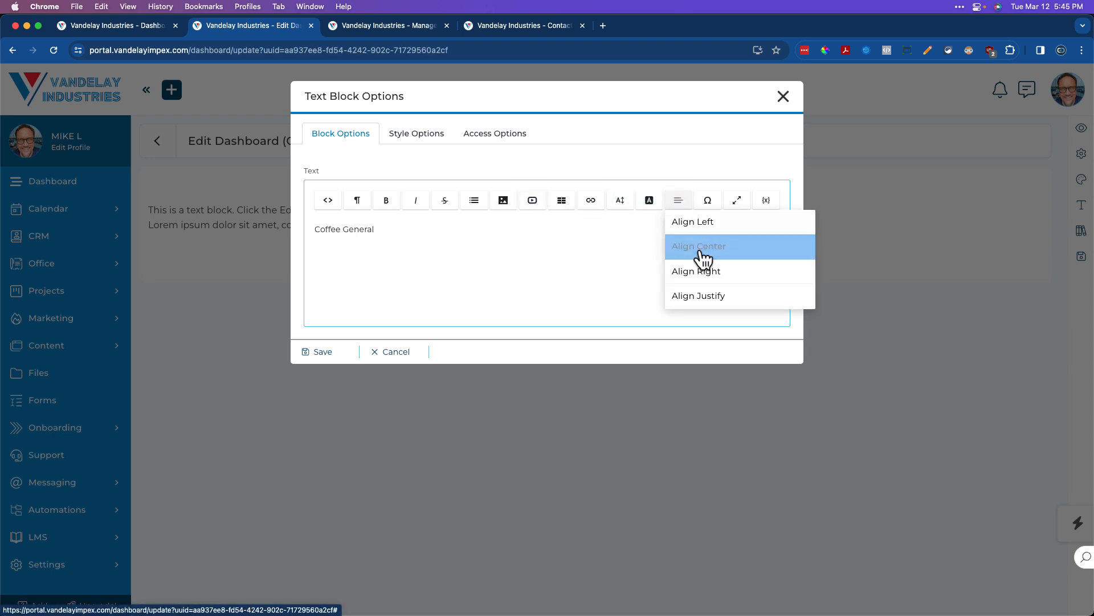
pyautogui.click(702, 258)
pyautogui.moveTo(586, 230); pyautogui.dragTo(482, 226)
pyautogui.click(357, 201)
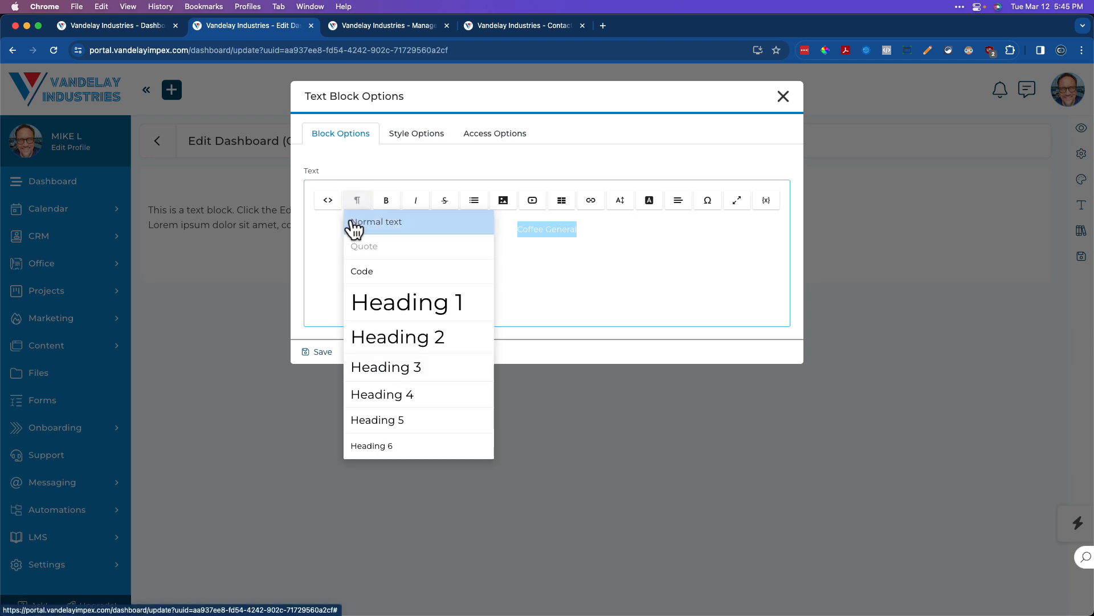
pyautogui.click(370, 311)
pyautogui.click(451, 292)
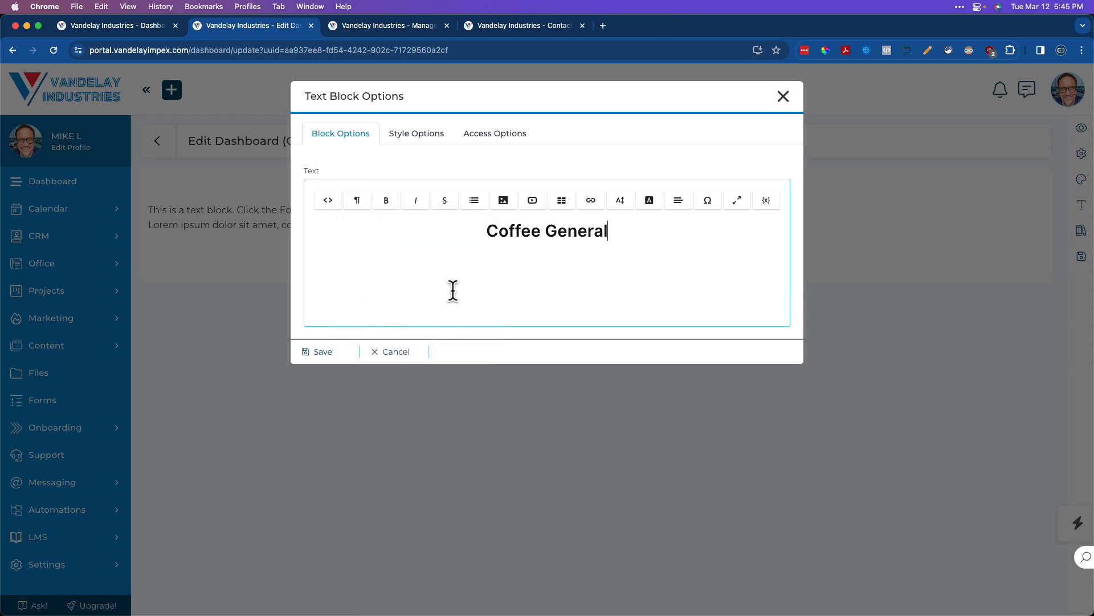
pyautogui.click(335, 353)
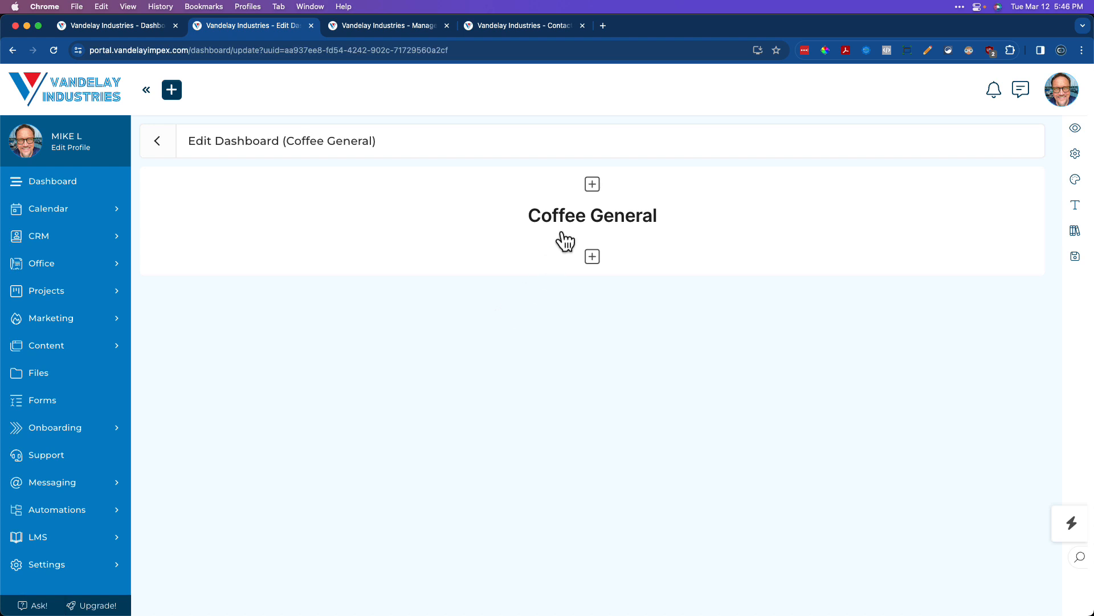
# - Add an Empty Space block above the Coffee General heading and return to the list of dashboards
pyautogui.click(592, 203)
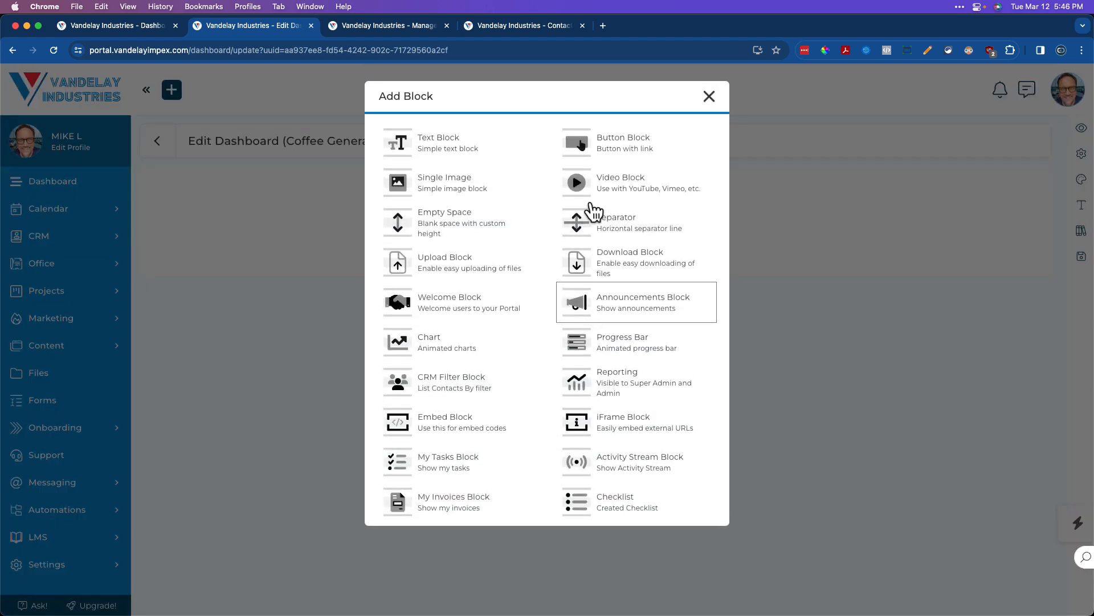
pyautogui.click(463, 231)
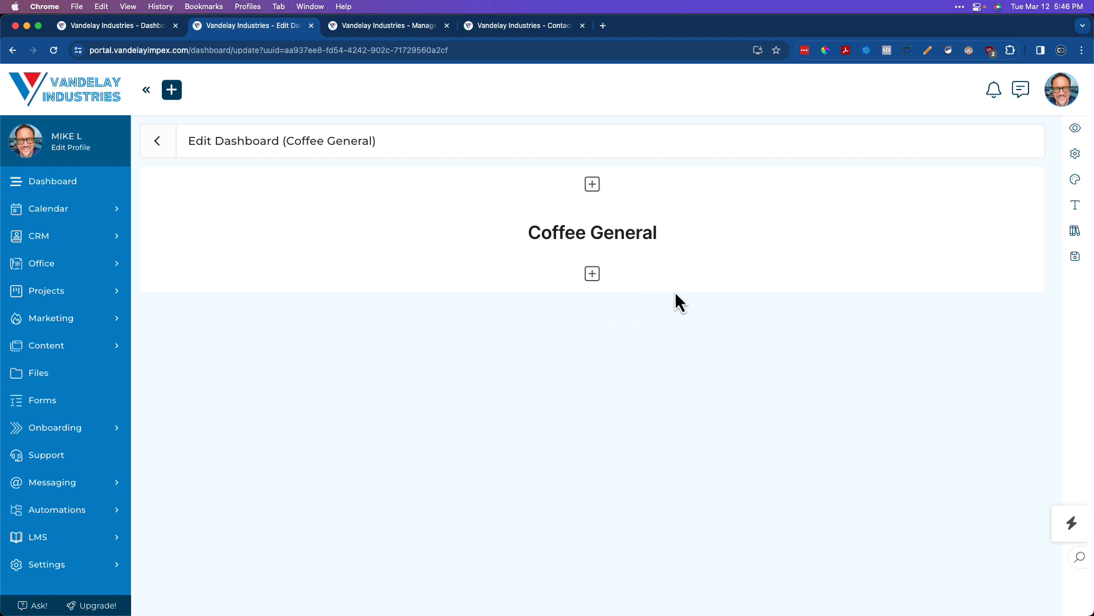
pyautogui.click(154, 141)
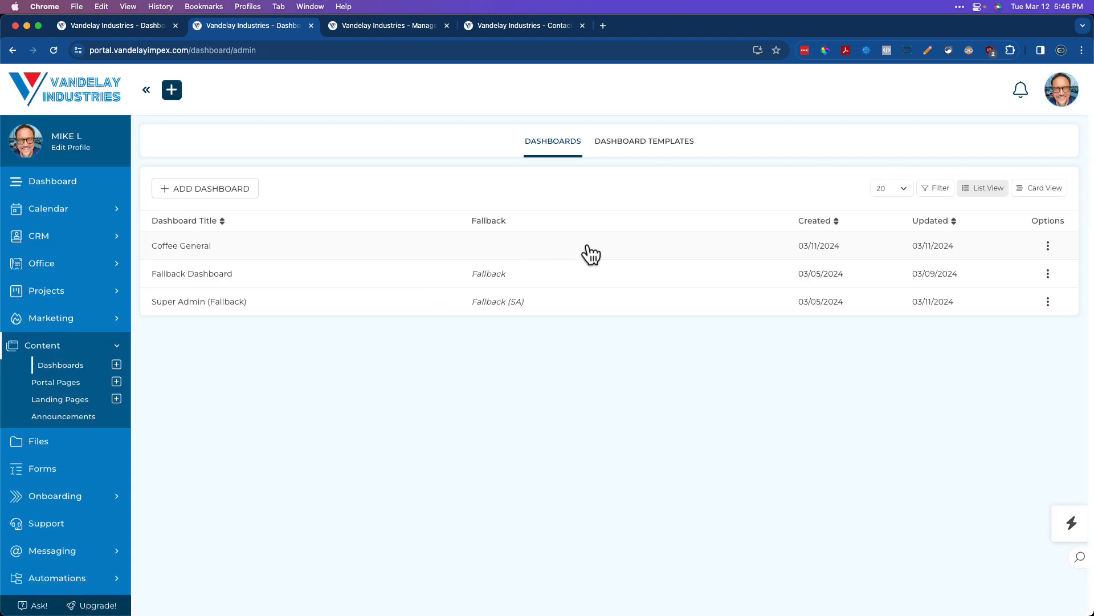
# - Duplicate the Coffee General dashboard, title the copy "Alcohol General", save it, and return to the dashboards list
pyautogui.click(1047, 246)
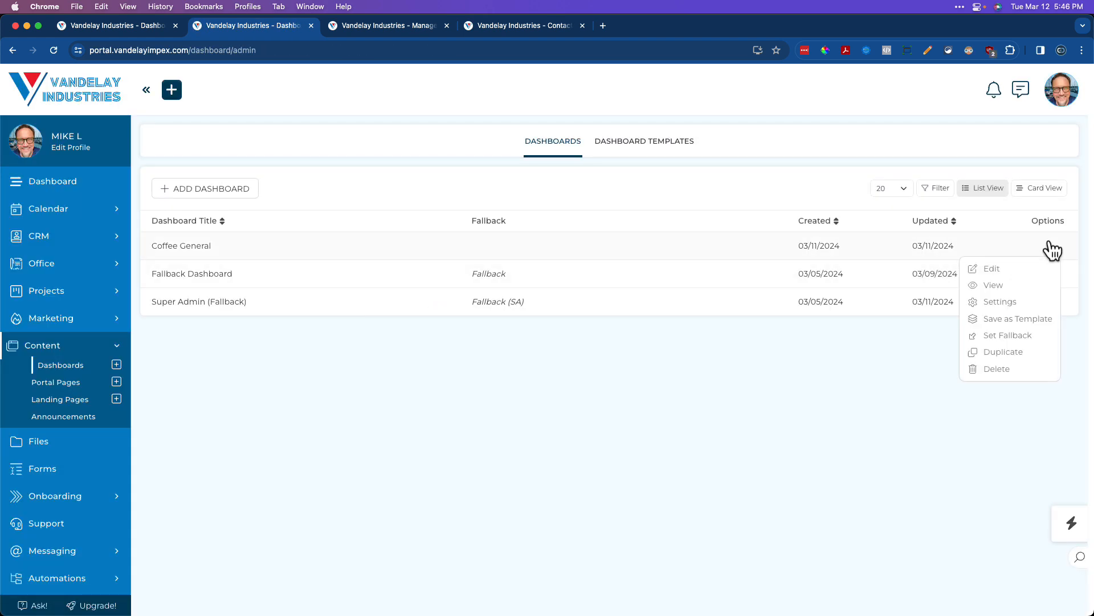
pyautogui.click(1000, 353)
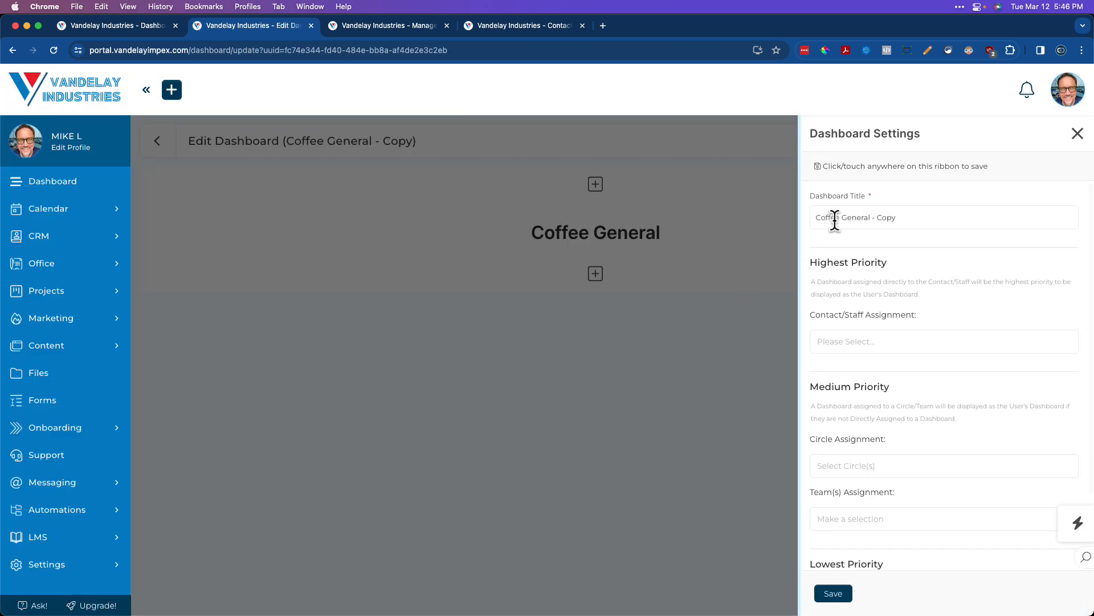
pyautogui.doubleClick(828, 217)
pyautogui.write('Alcohol')
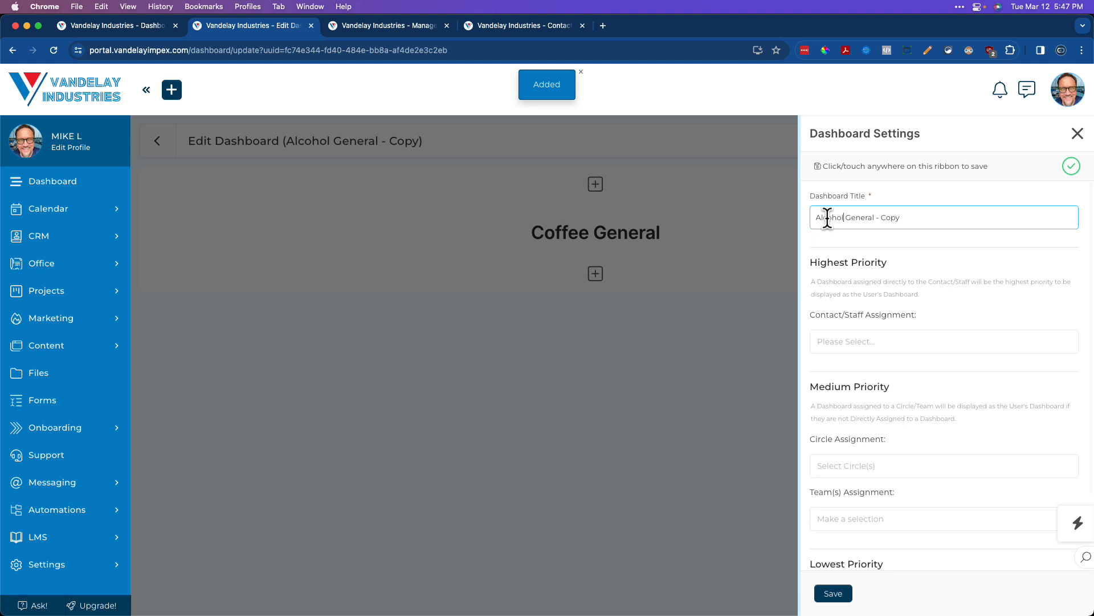
pyautogui.click(908, 215)
pyautogui.press('BackSpace')
pyautogui.press('BackSpace')
pyautogui.press('BackSpace')
pyautogui.press('BackSpace')
pyautogui.press('BackSpace')
pyautogui.press('BackSpace')
pyautogui.press('BackSpace')
pyautogui.click(833, 593)
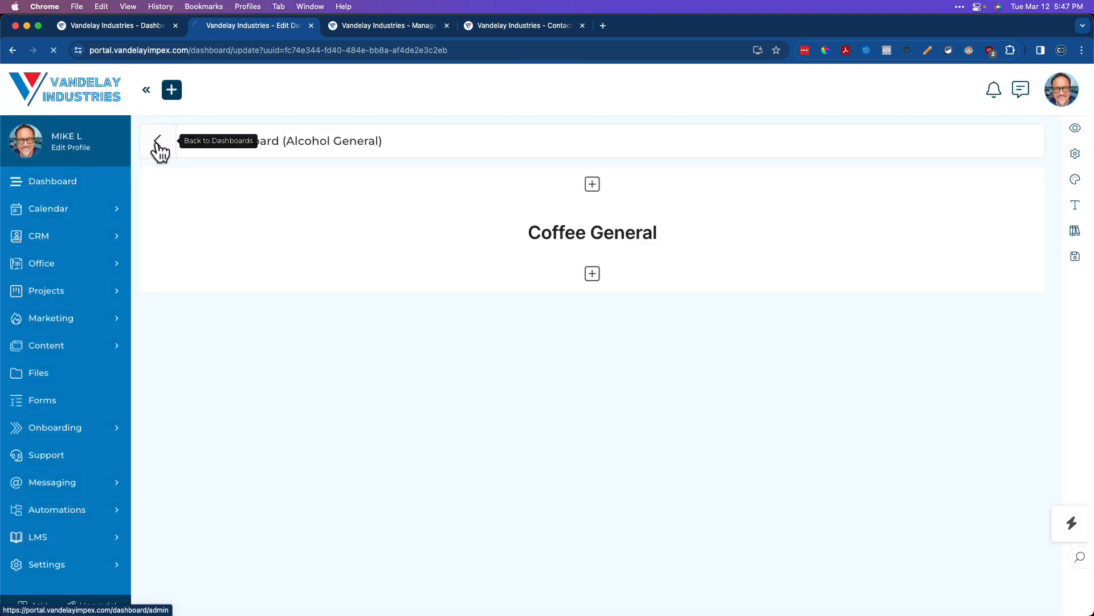
pyautogui.click(157, 141)
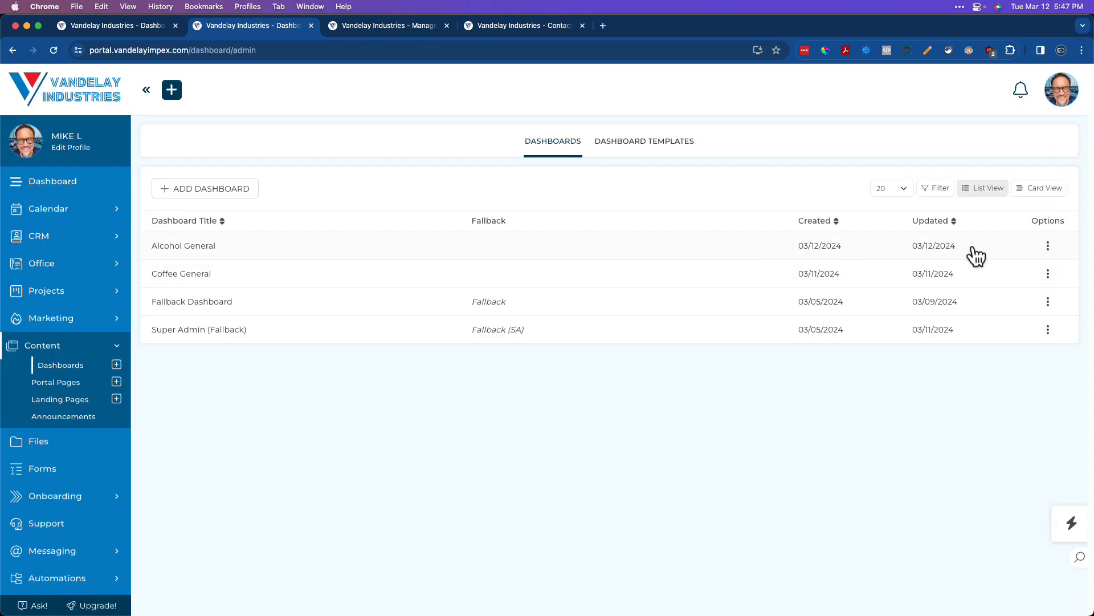
# - Duplicate the Alcohol General dashboard, title the copy "Outdoors General", save it, and return to the dashboards list
pyautogui.click(1051, 249)
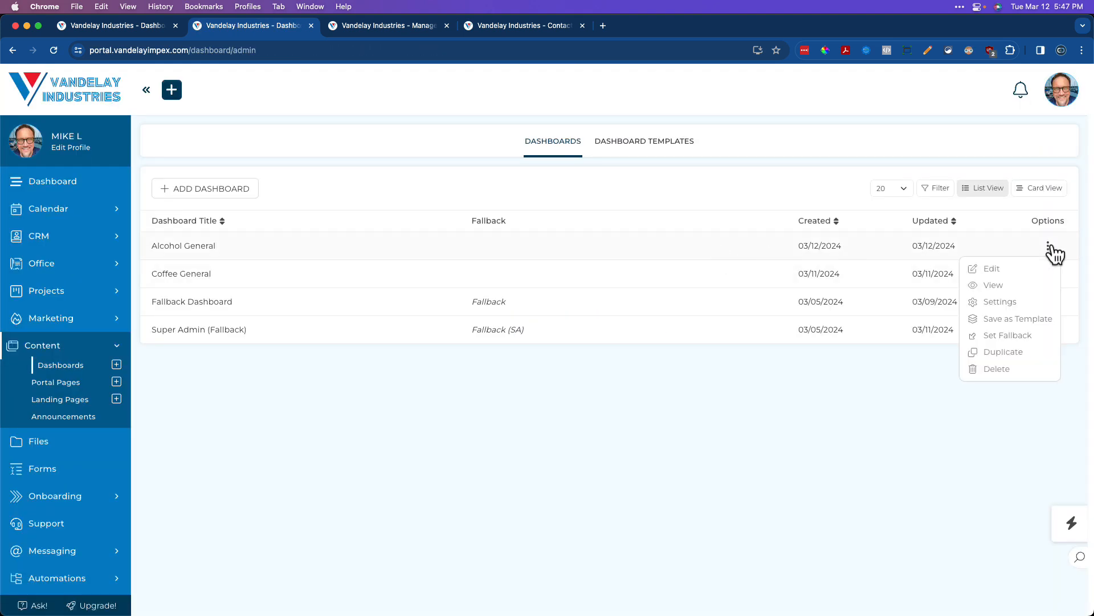
pyautogui.click(1006, 353)
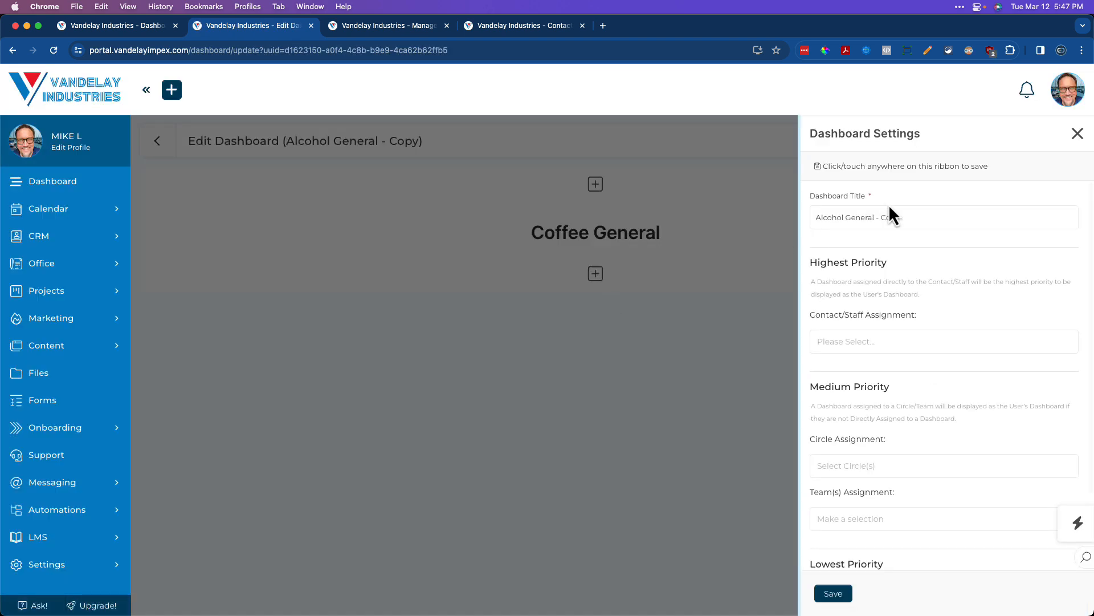
pyautogui.click(905, 219)
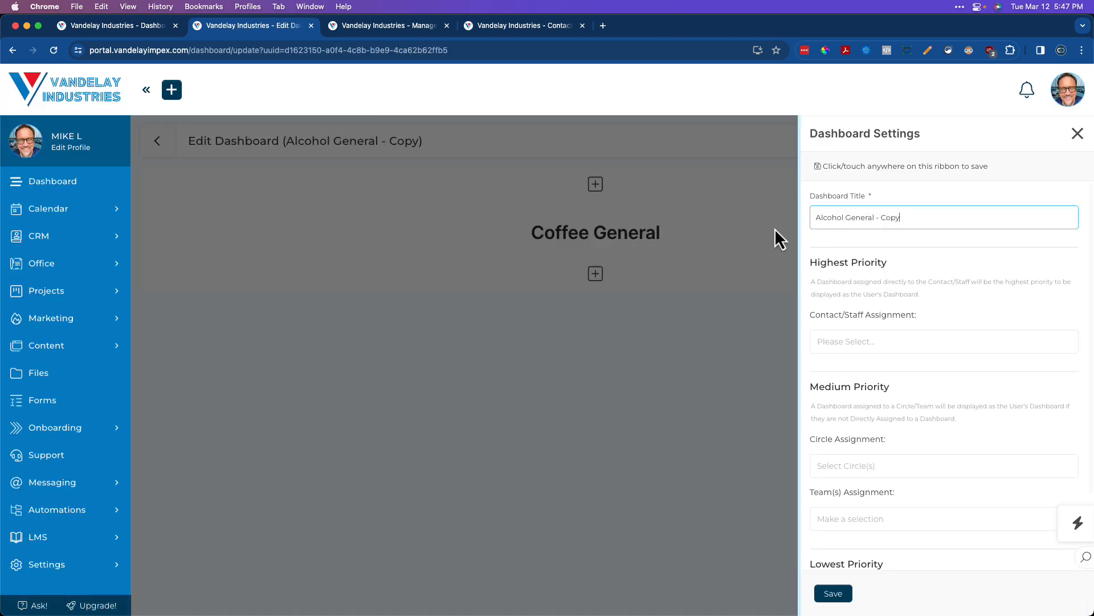
pyautogui.doubleClick(833, 217)
pyautogui.press('super+a')
pyautogui.write('Outdoors General')
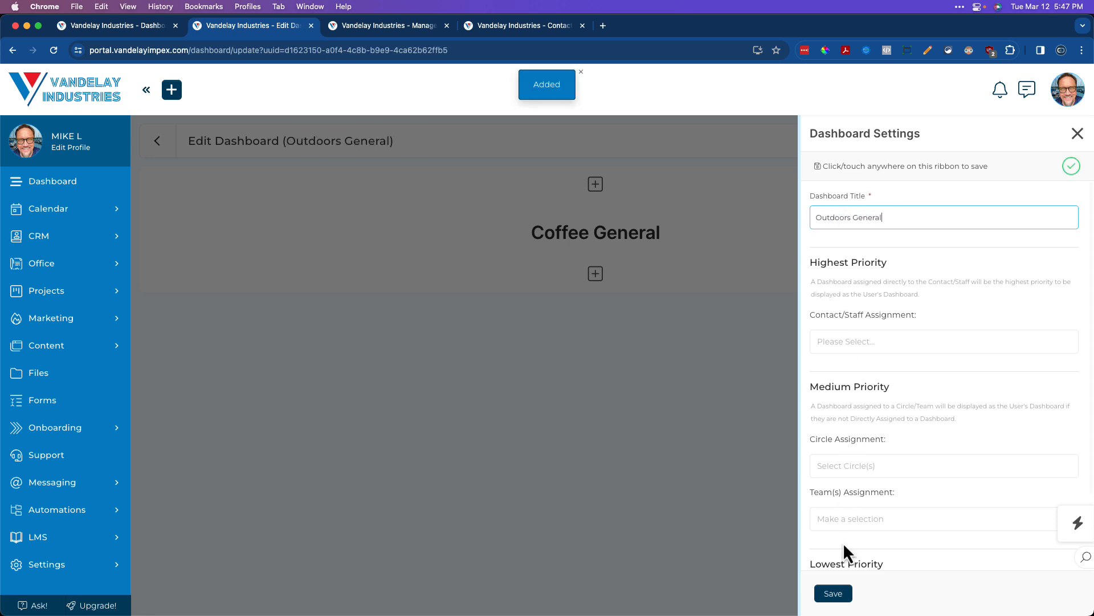
pyautogui.press('Return')
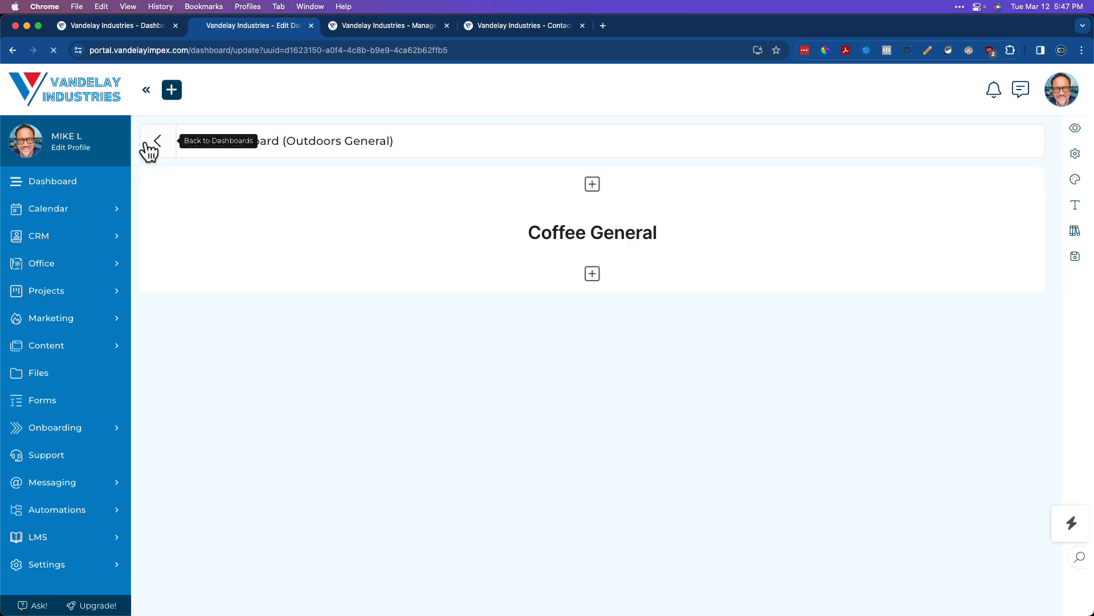
pyautogui.click(150, 143)
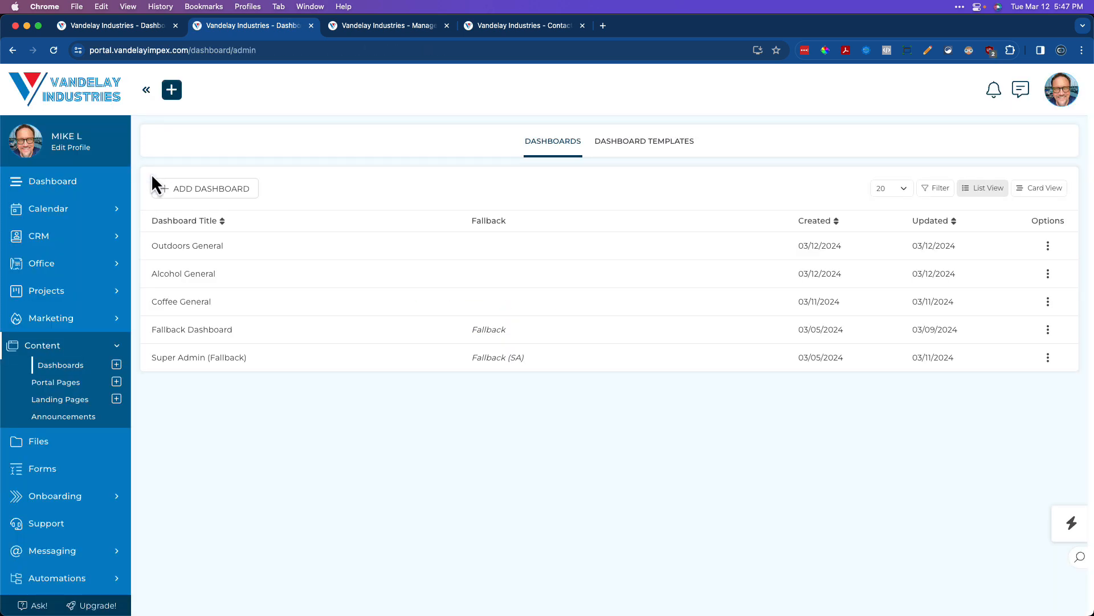
# - Open the CRM circles list in a separate tab, review the circles, and return to the dashboards list
pyautogui.click(94, 243)
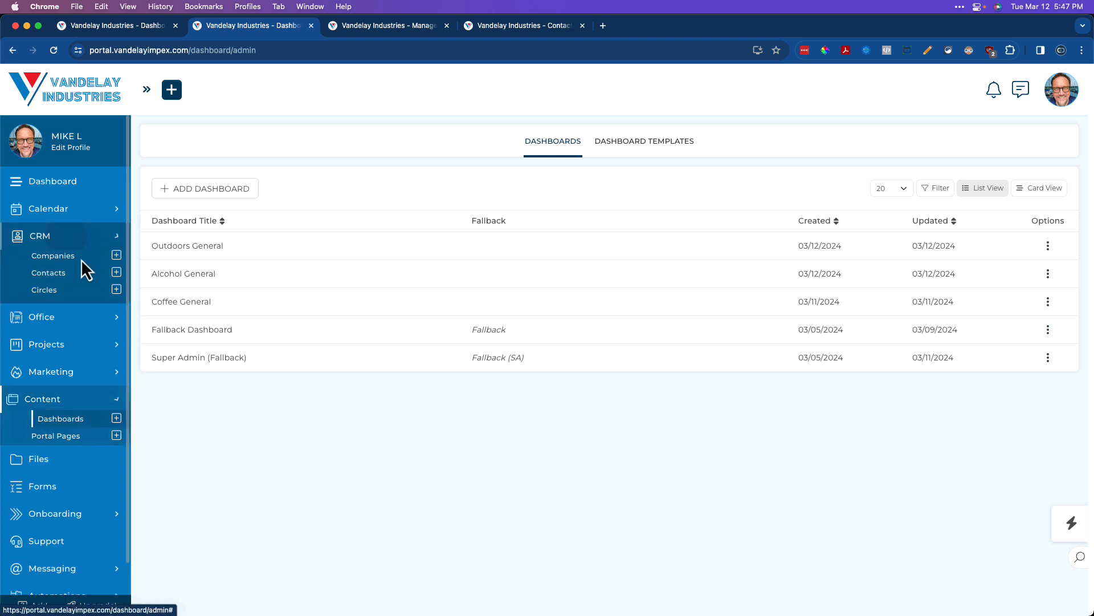
pyautogui.keyDown('super'); pyautogui.click(50, 290); pyautogui.keyUp('super')
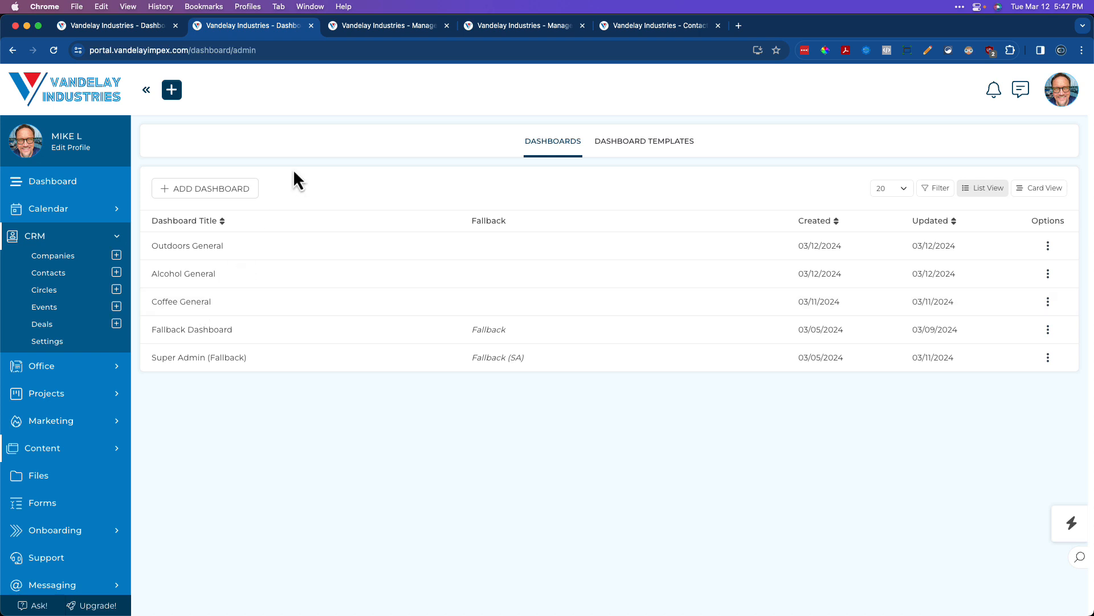
pyautogui.click(364, 30)
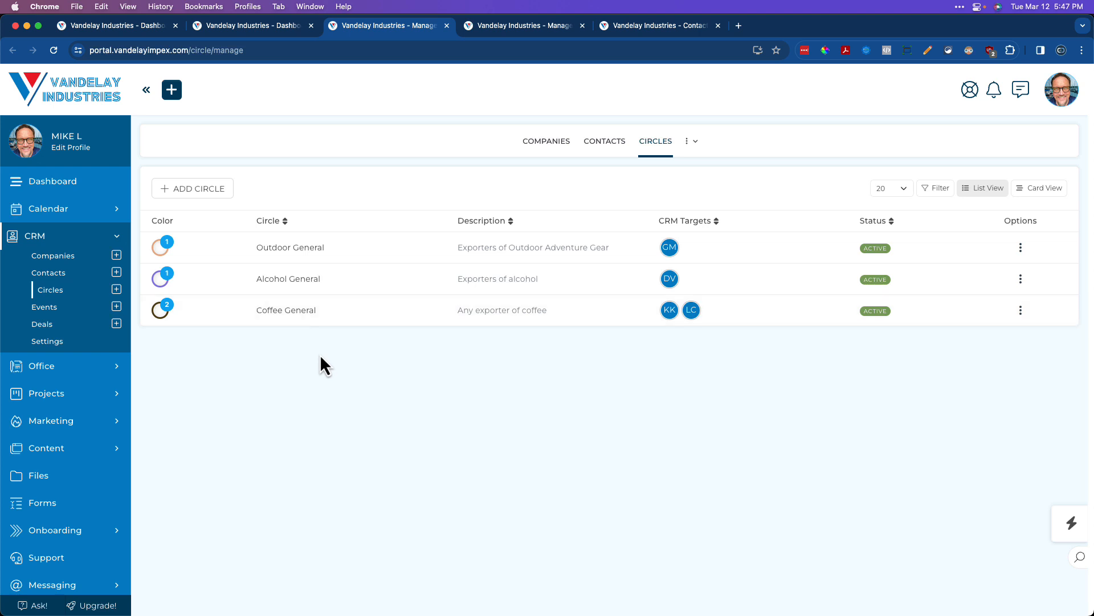
pyautogui.click(259, 30)
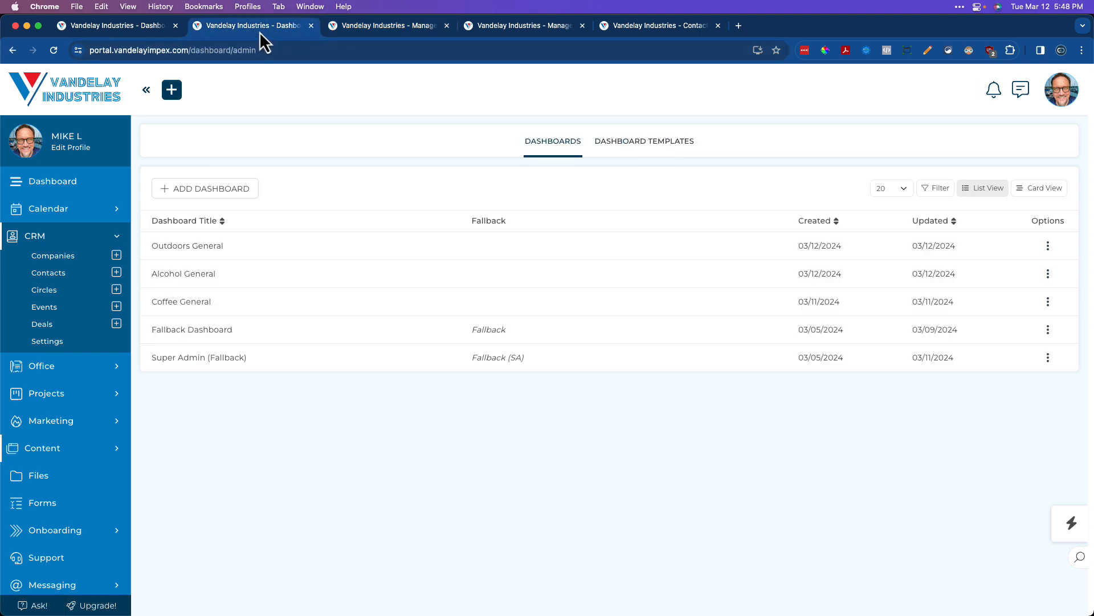
# - Assign the Outdoors General dashboard to the Outdoor General circle, save the dashboard, and return to the dashboards list
pyautogui.click(519, 257)
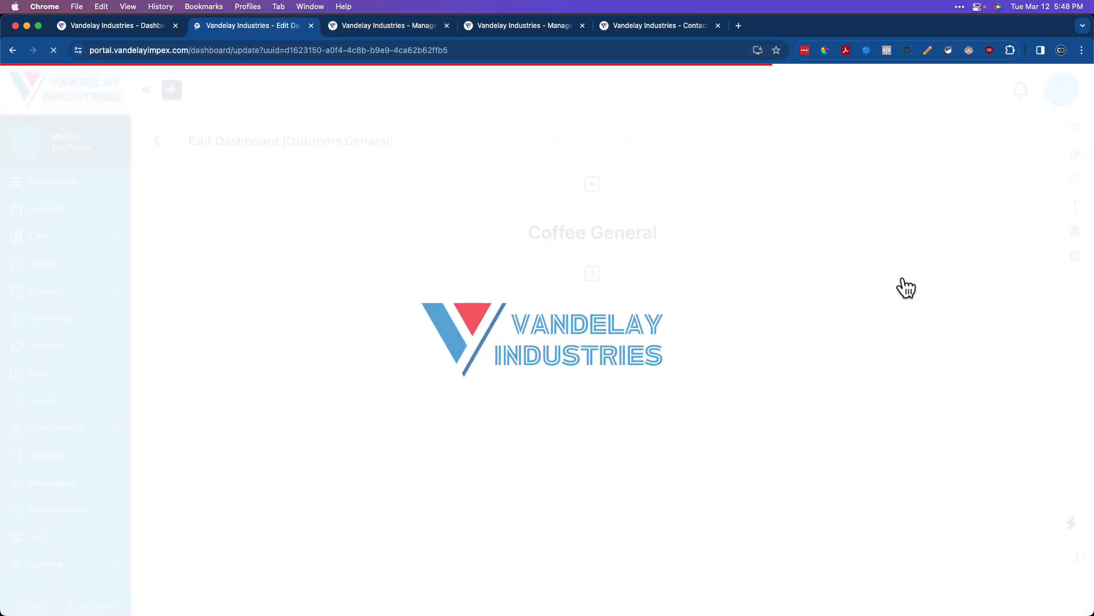
pyautogui.click(1074, 155)
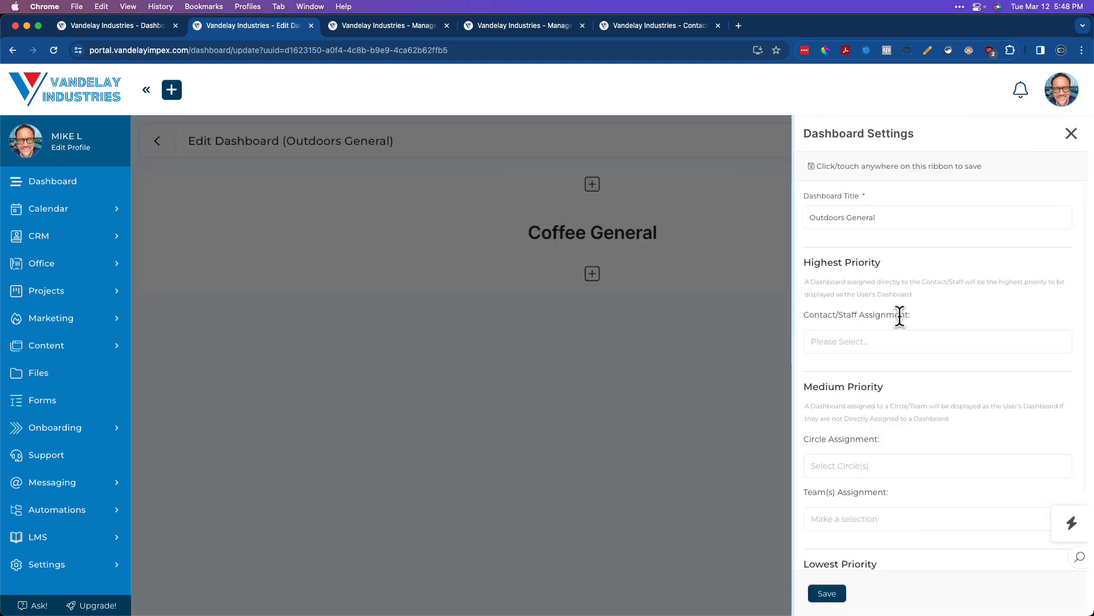
pyautogui.click(843, 462)
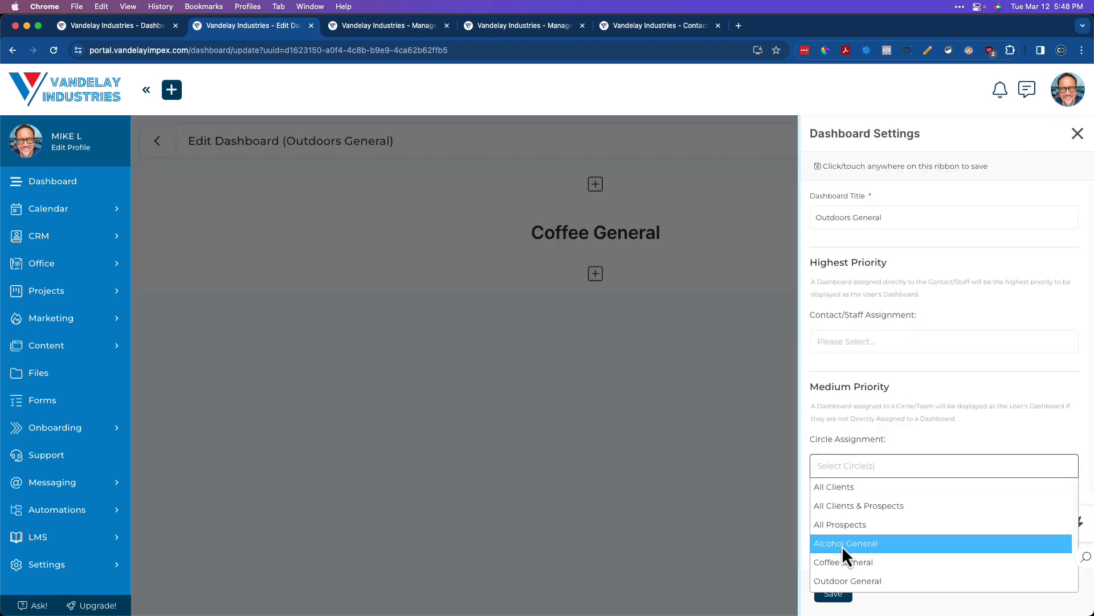
pyautogui.click(841, 580)
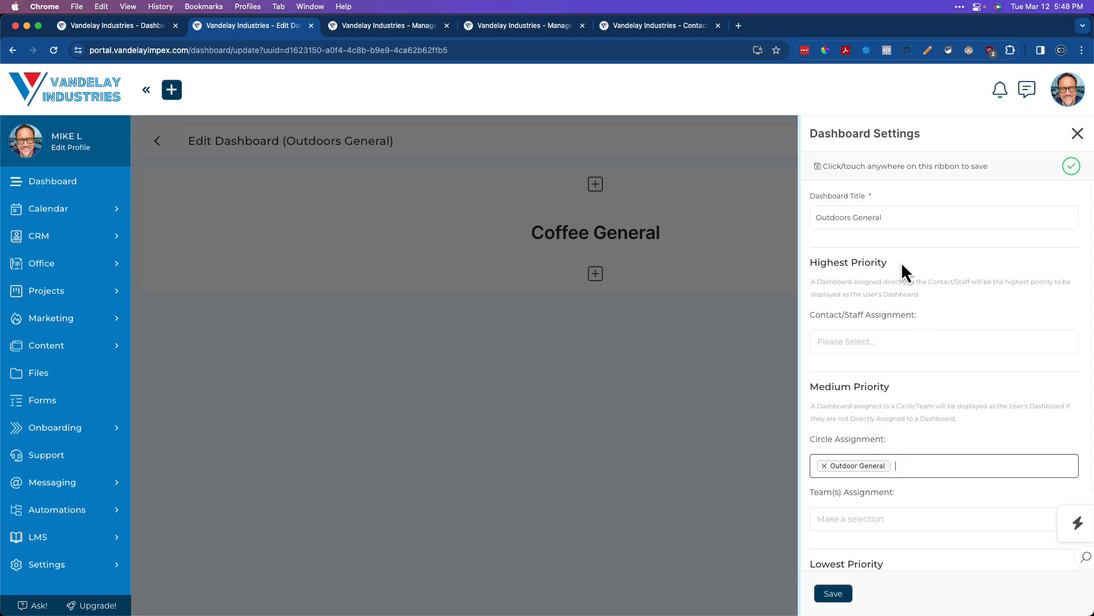
pyautogui.click(838, 595)
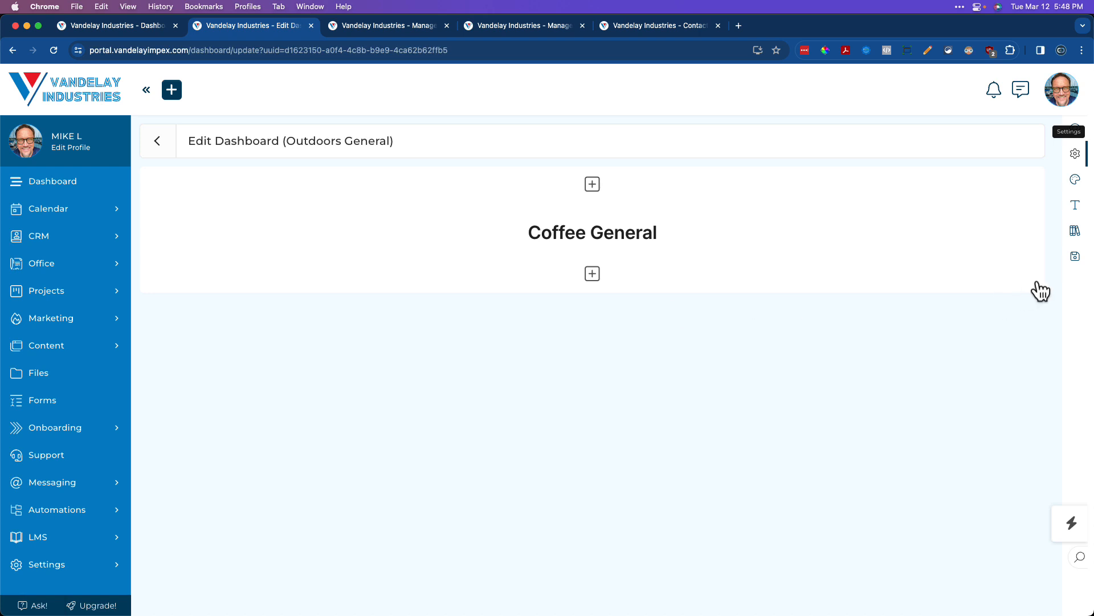
pyautogui.click(1075, 256)
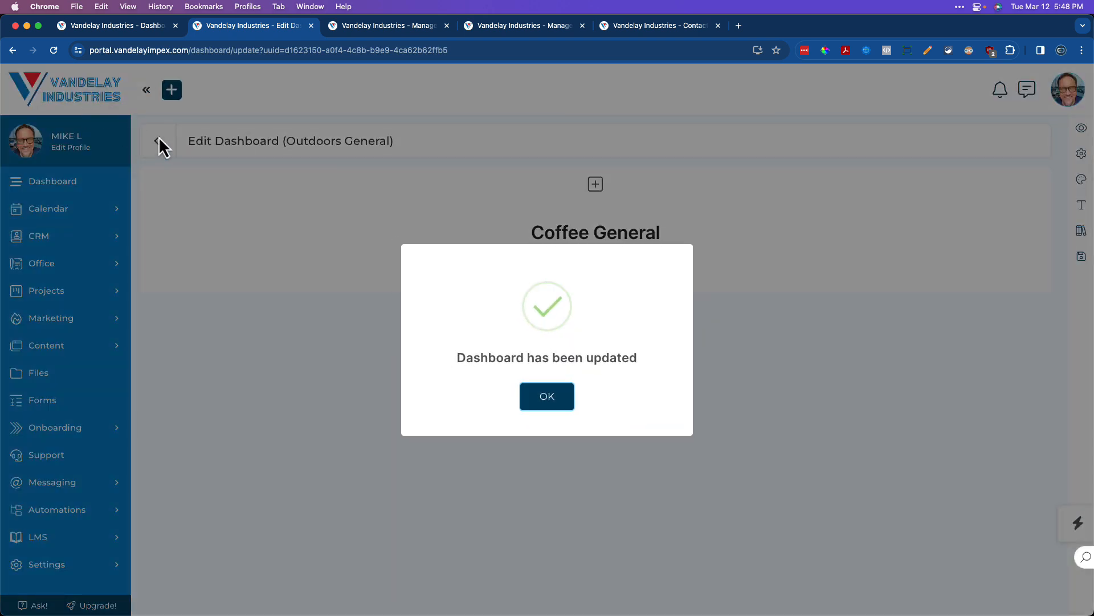
pyautogui.click(156, 142)
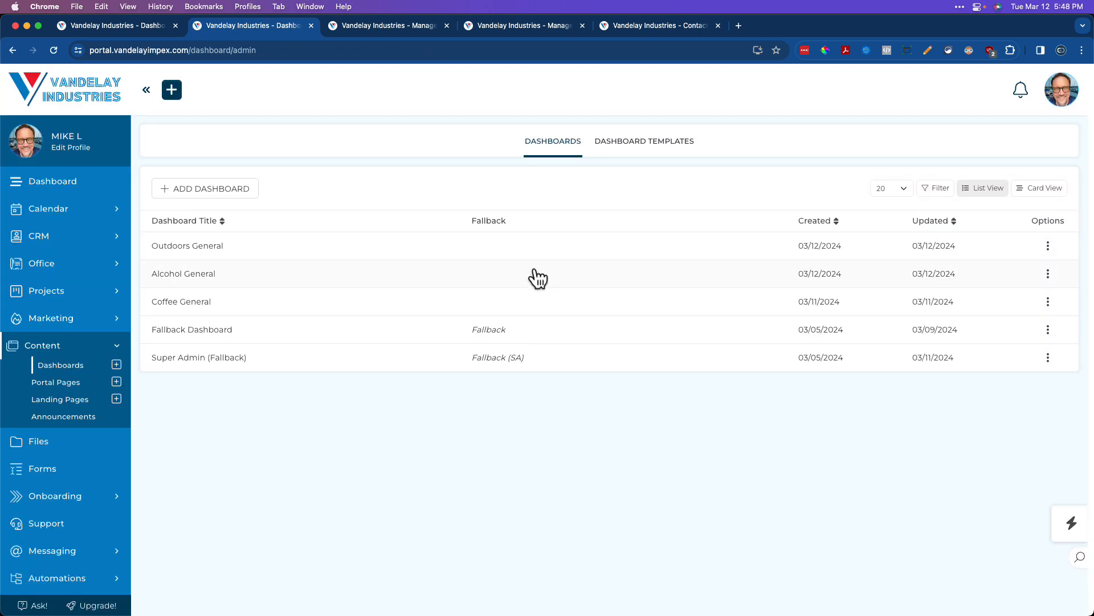
# - Assign the Alcohol General dashboard to the Alcohol General circle and save its settings
pyautogui.click(535, 272)
pyautogui.click(1075, 154)
pyautogui.click(831, 465)
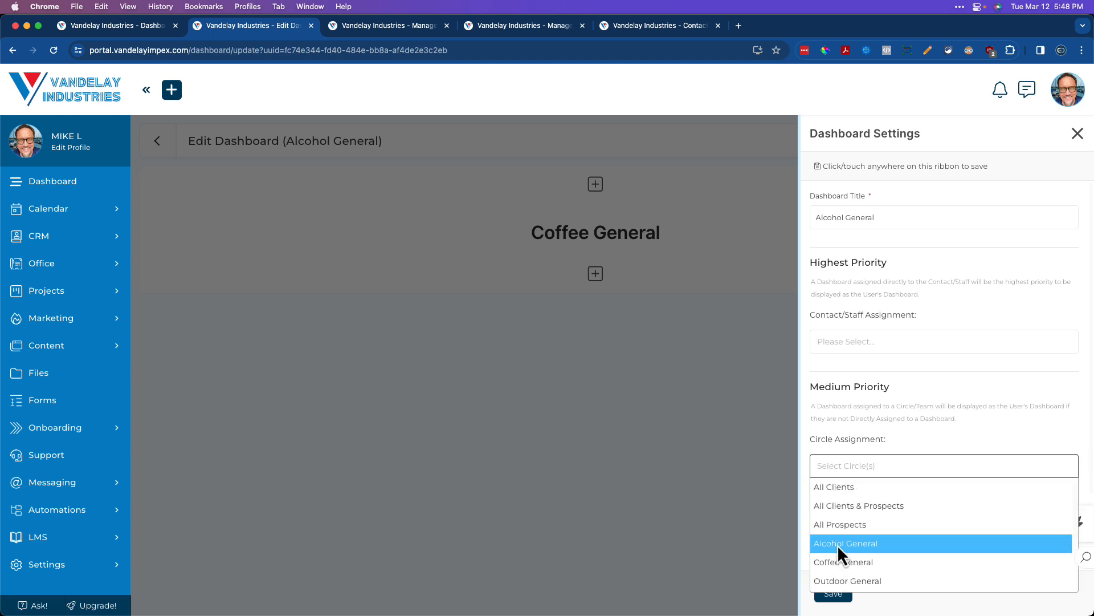
pyautogui.click(836, 545)
pyautogui.click(834, 594)
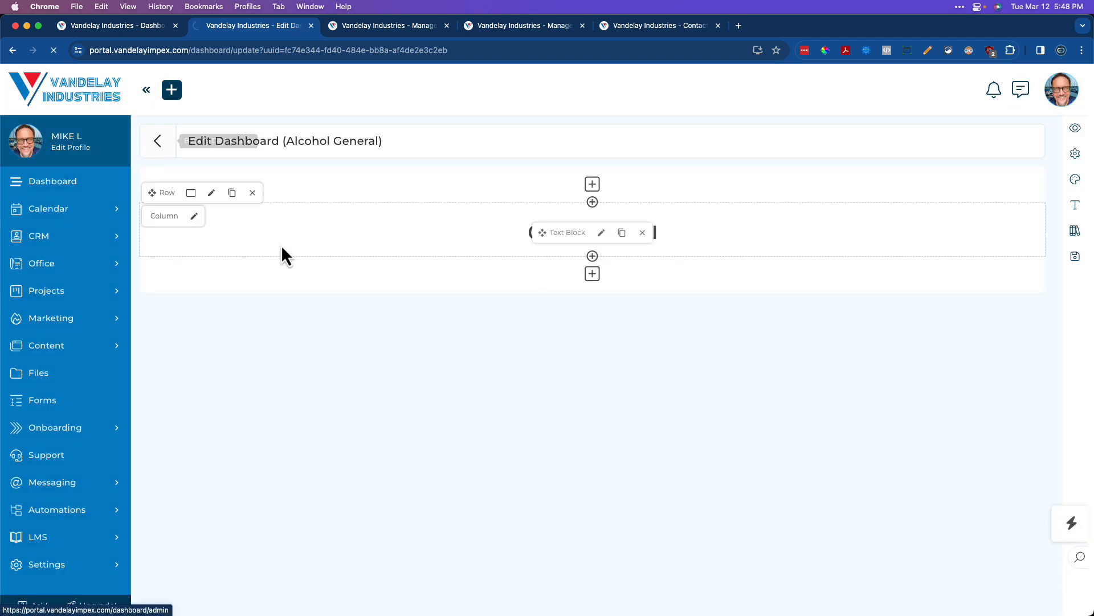
# - Assign the Coffee General dashboard to the Coffee General circle and save its settings
pyautogui.click(268, 311)
pyautogui.click(1075, 155)
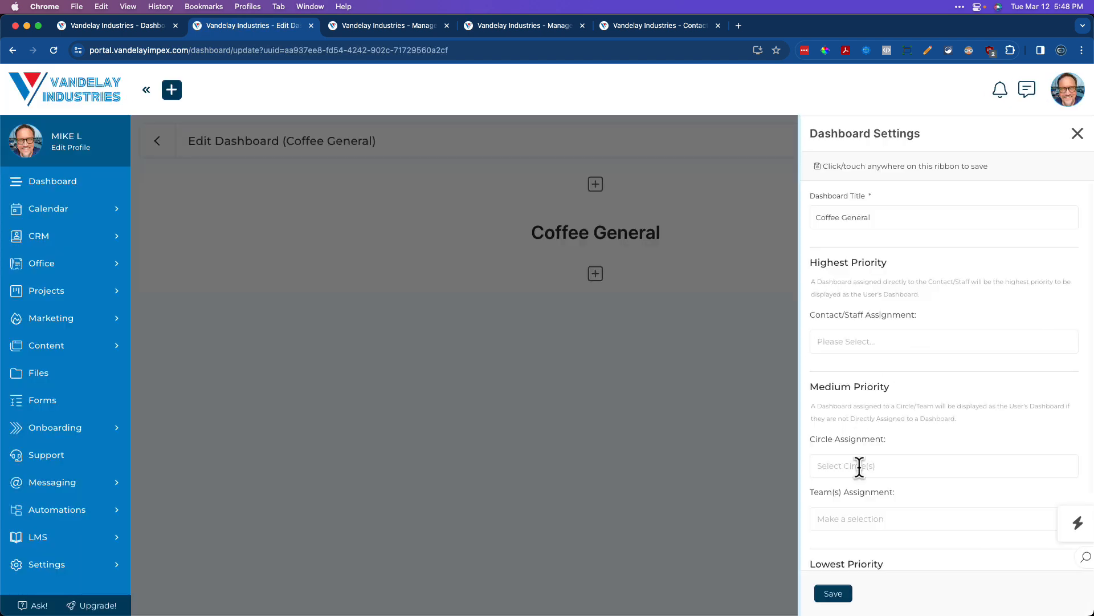
pyautogui.click(861, 465)
pyautogui.click(834, 562)
pyautogui.click(834, 593)
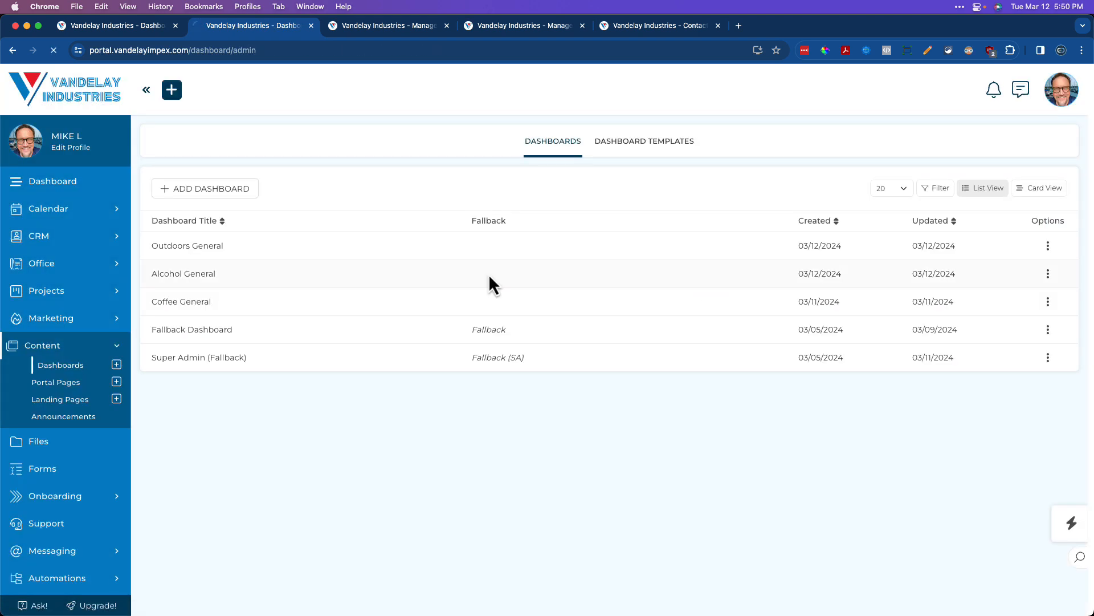
# - Change the heading text block on the Alcohol General dashboard to "Alcohol General" and save the dashboard
pyautogui.click(488, 274)
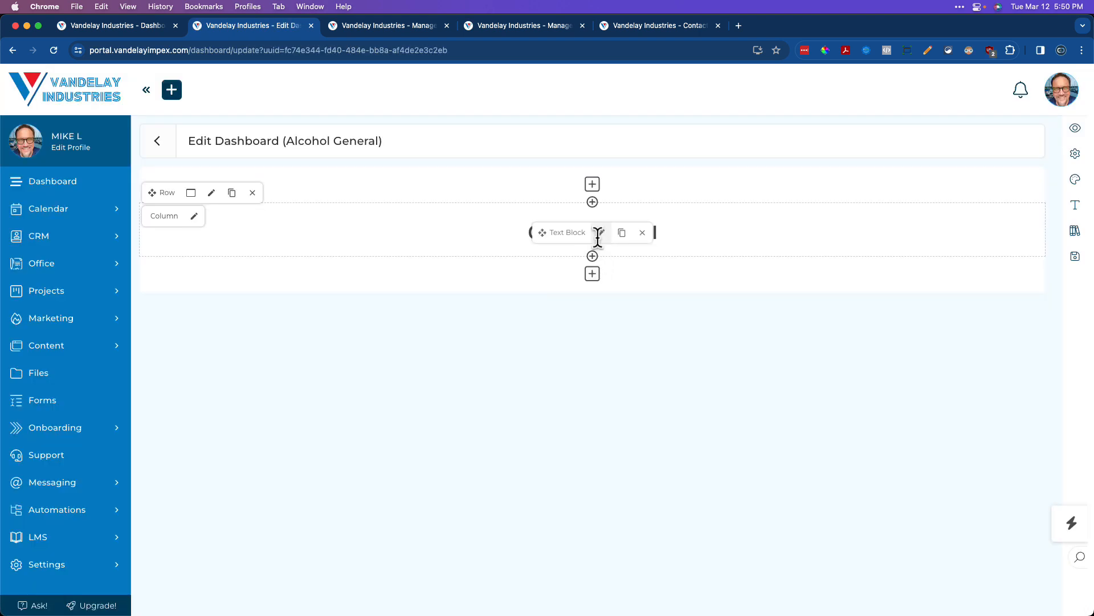
pyautogui.click(598, 233)
pyautogui.doubleClick(507, 228)
pyautogui.write('Alcohol General')
pyautogui.click(342, 353)
pyautogui.click(1075, 258)
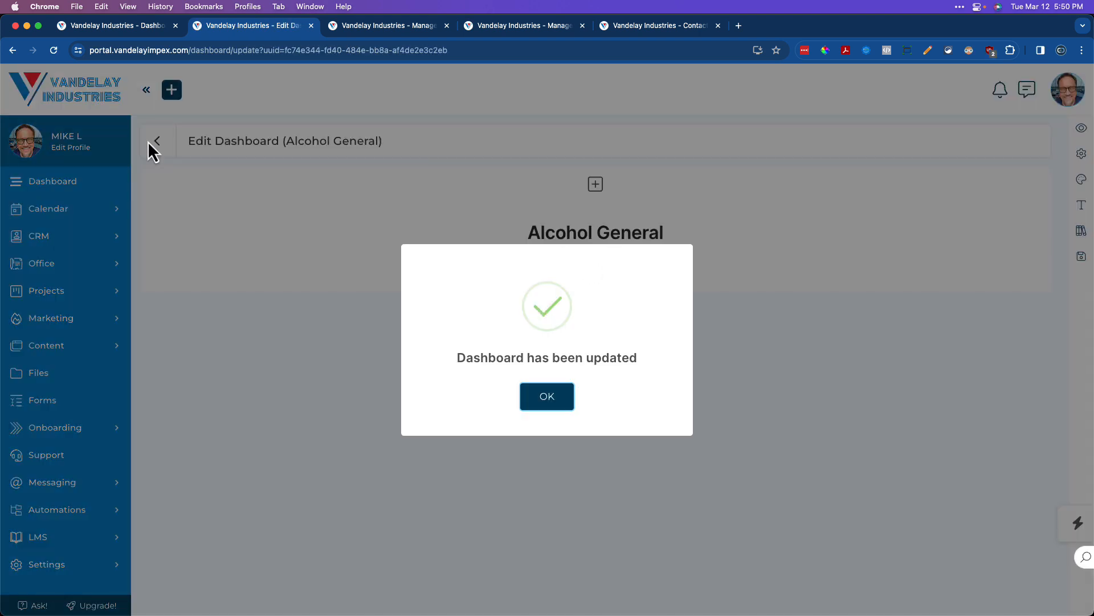
# - Change the heading text block on the Outdoors General dashboard to "Outdoors General", save it, and return to the dashboards list
pyautogui.click(494, 246)
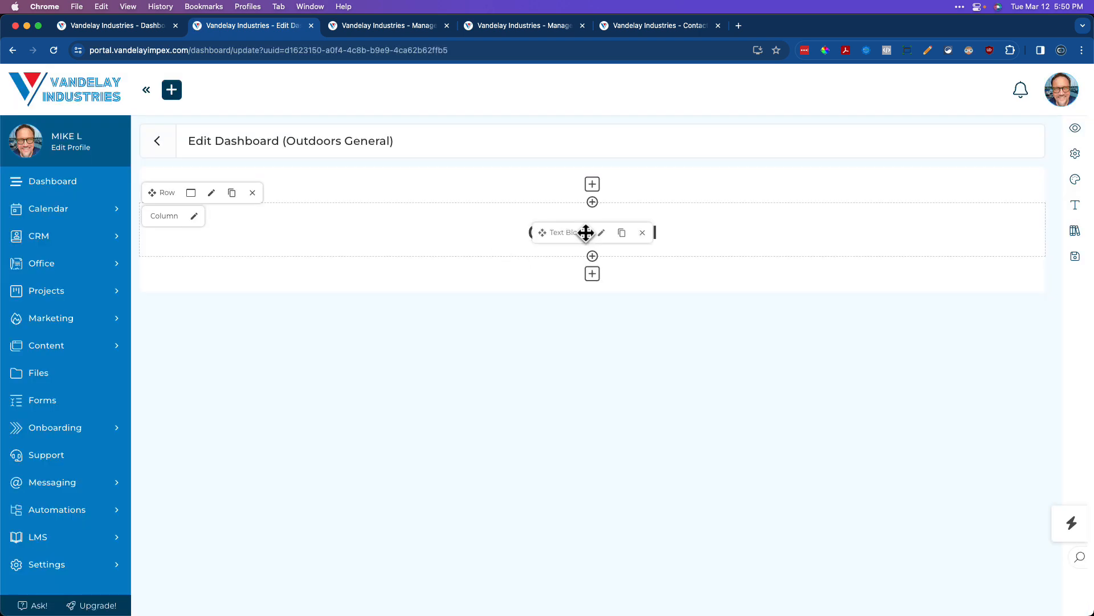
pyautogui.click(596, 232)
pyautogui.doubleClick(504, 231)
pyautogui.write('Outdoors General')
pyautogui.click(317, 352)
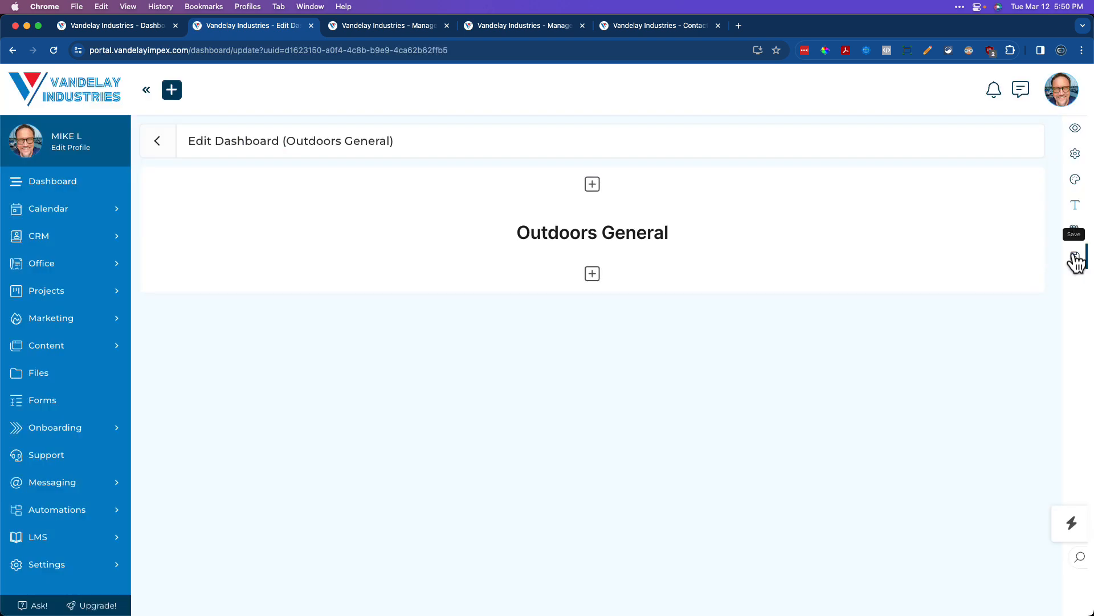
pyautogui.click(1081, 256)
pyautogui.click(156, 139)
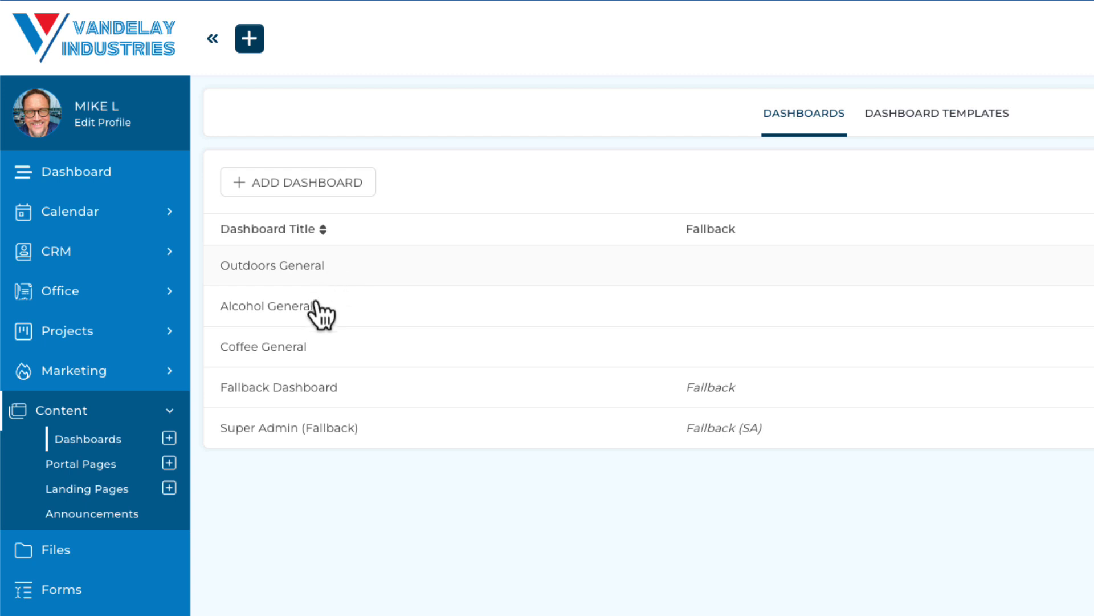
# - Open the Gossamer Moon Designs company from the CRM and log in as that client to view its dashboard
pyautogui.click(153, 252)
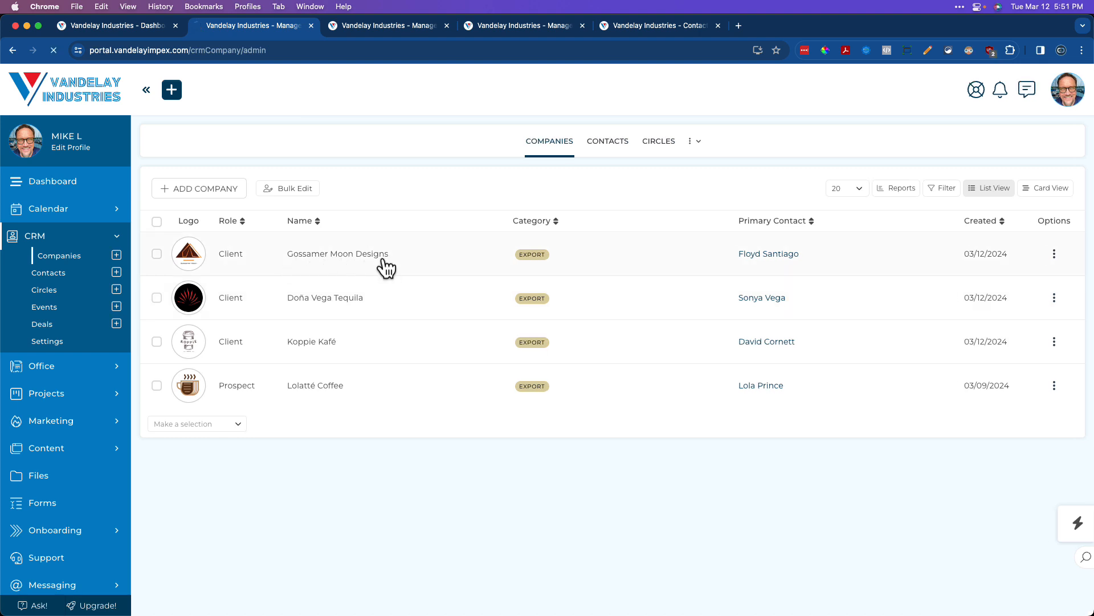
pyautogui.click(385, 262)
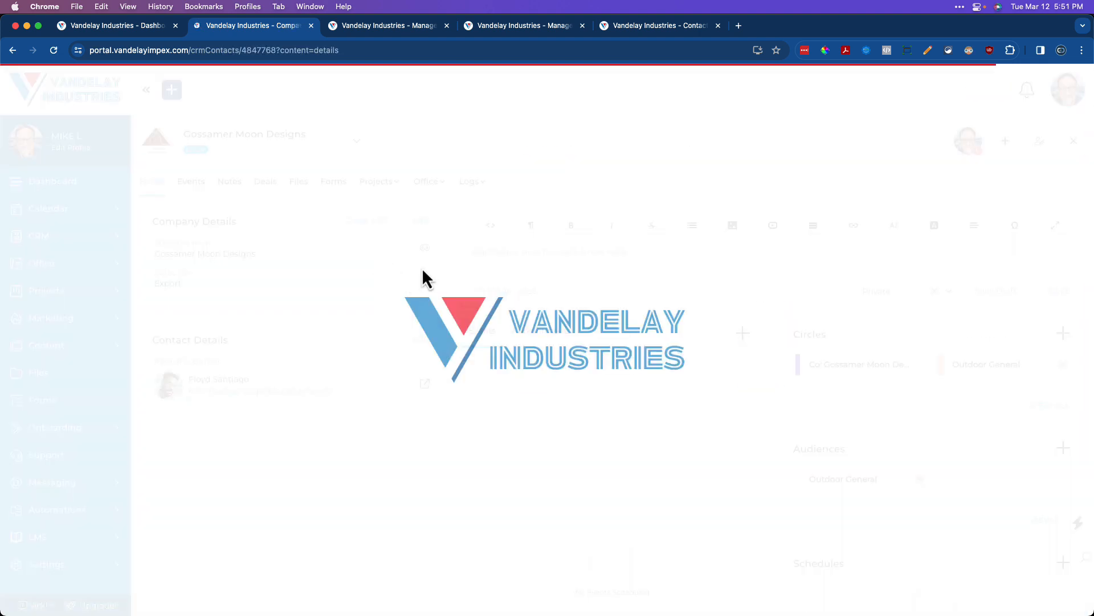
pyautogui.click(424, 248)
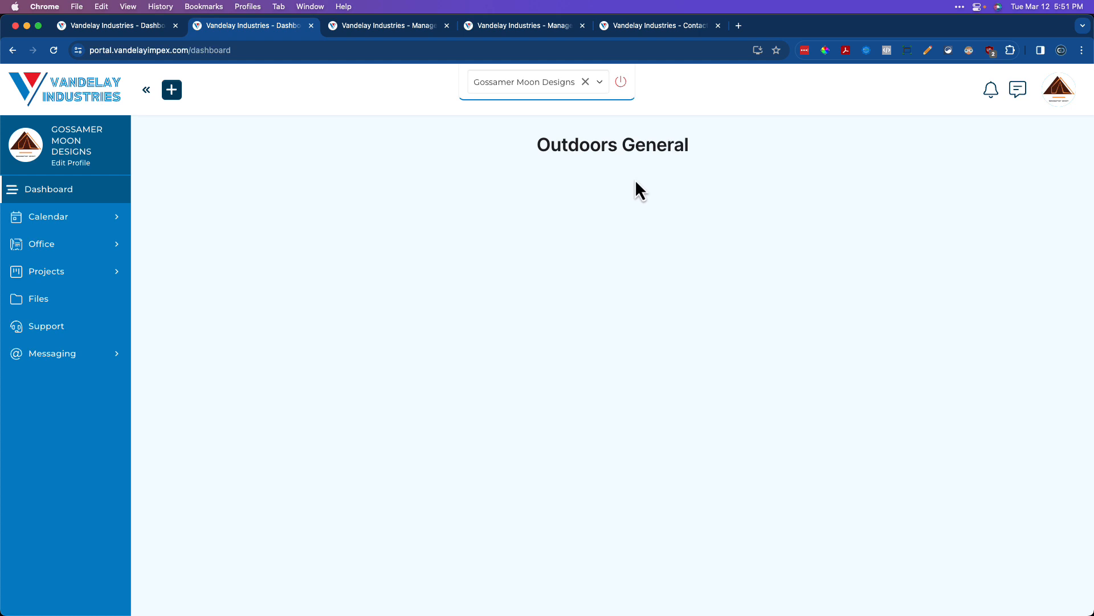
# - Switch the client login to Koppie Kafé and Doña Vega Tequila to check their dashboards, and return to the admin account
pyautogui.click(600, 86)
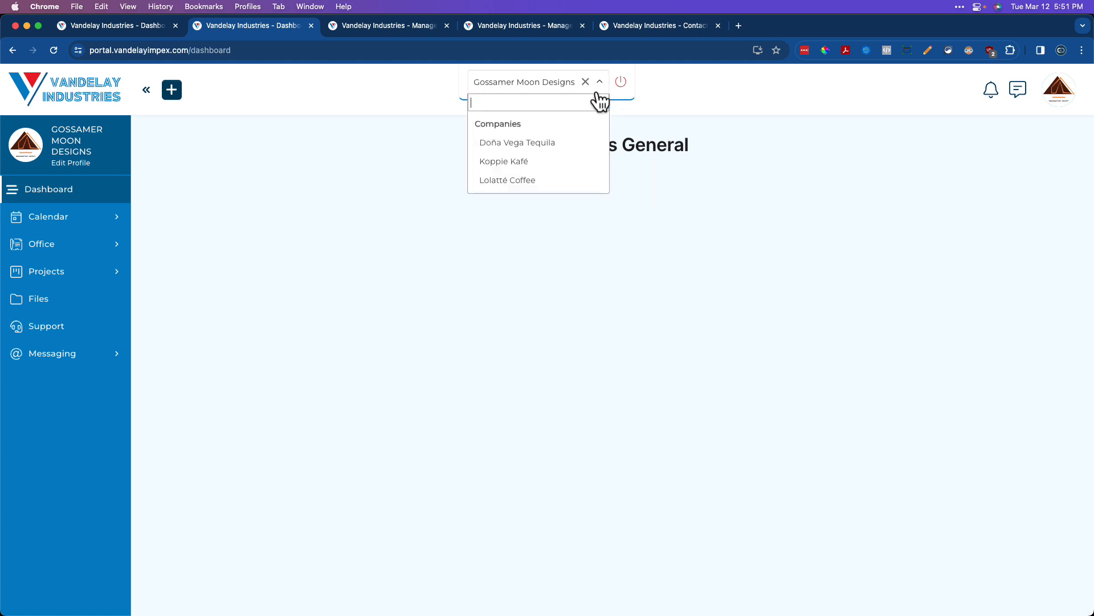
pyautogui.click(532, 159)
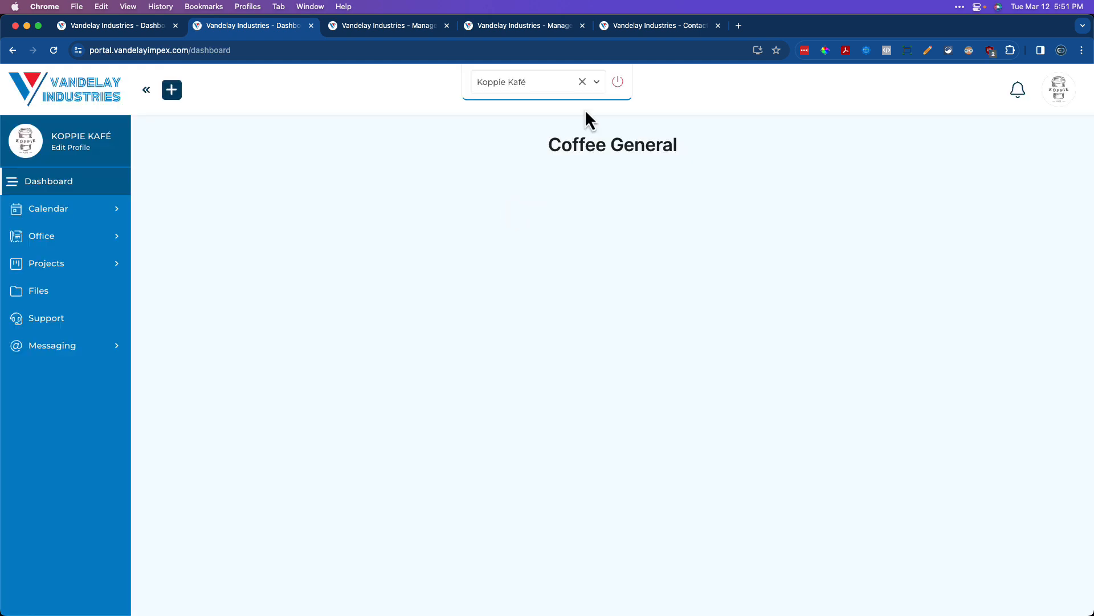
pyautogui.click(596, 85)
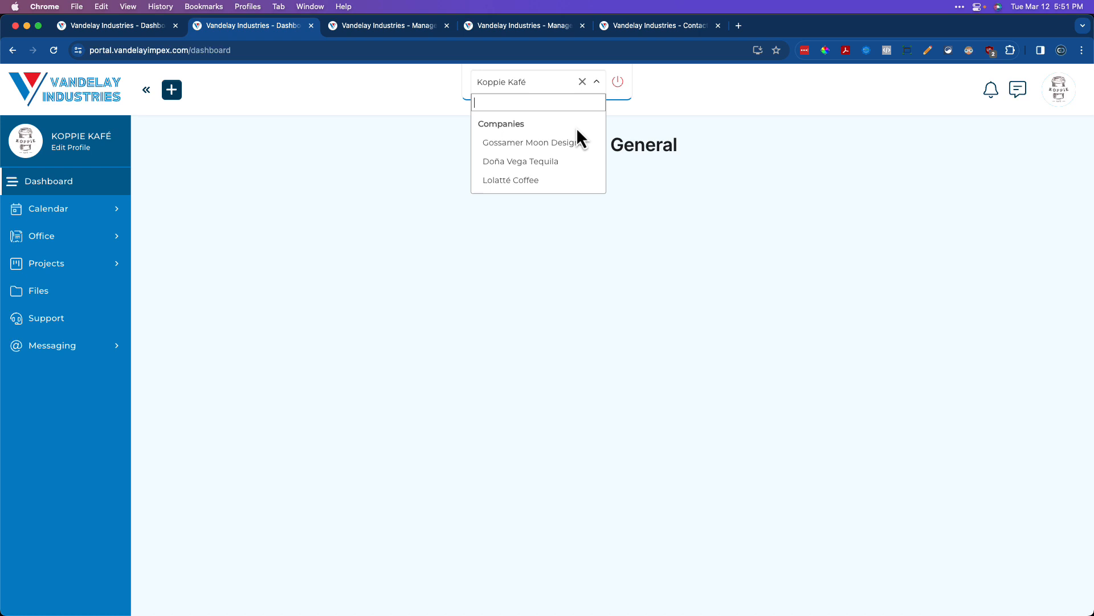
pyautogui.click(538, 162)
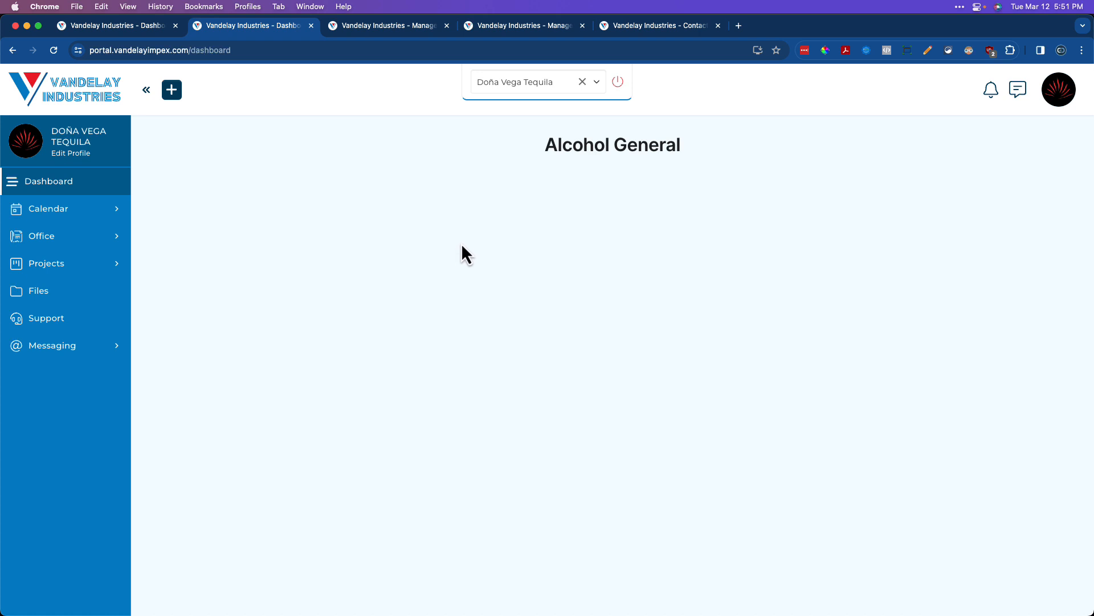
pyautogui.click(618, 84)
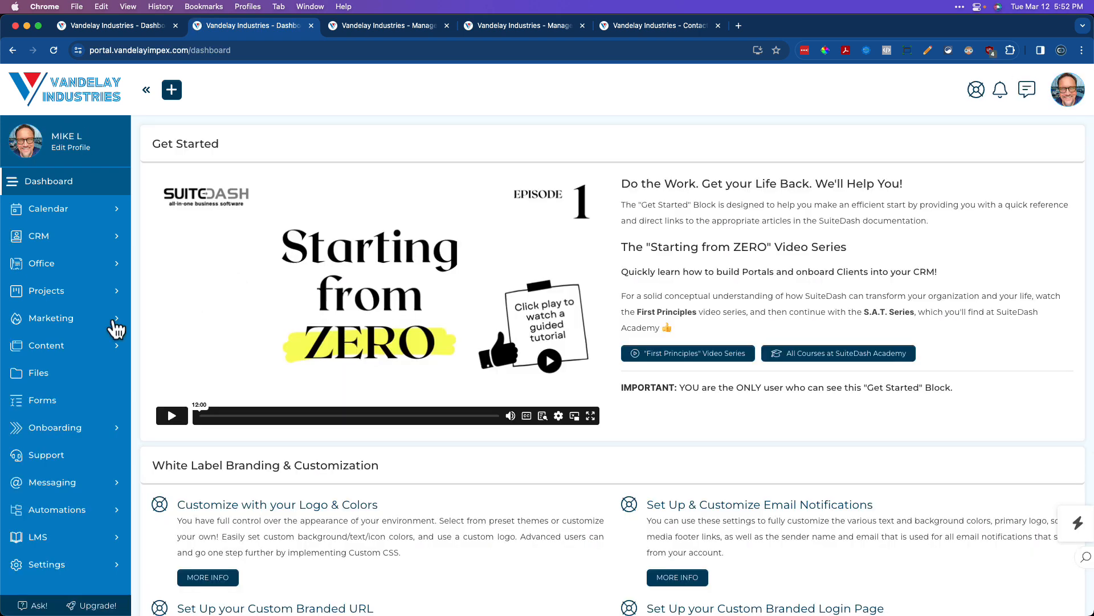
# - Revisit the list of dashboards and go to the CRM circles list
pyautogui.click(93, 352)
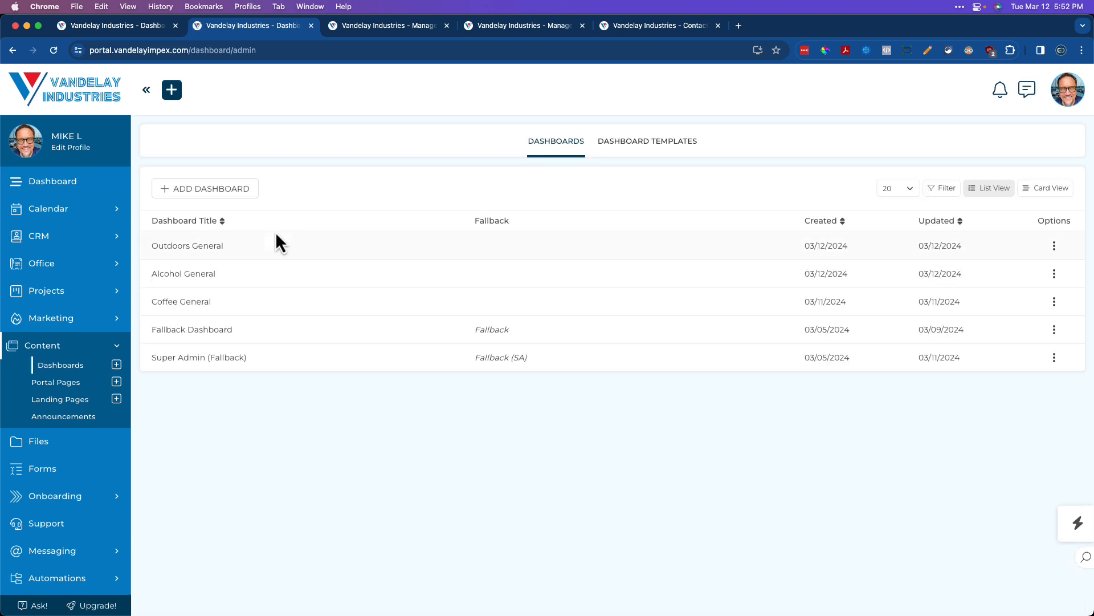
pyautogui.click(80, 249)
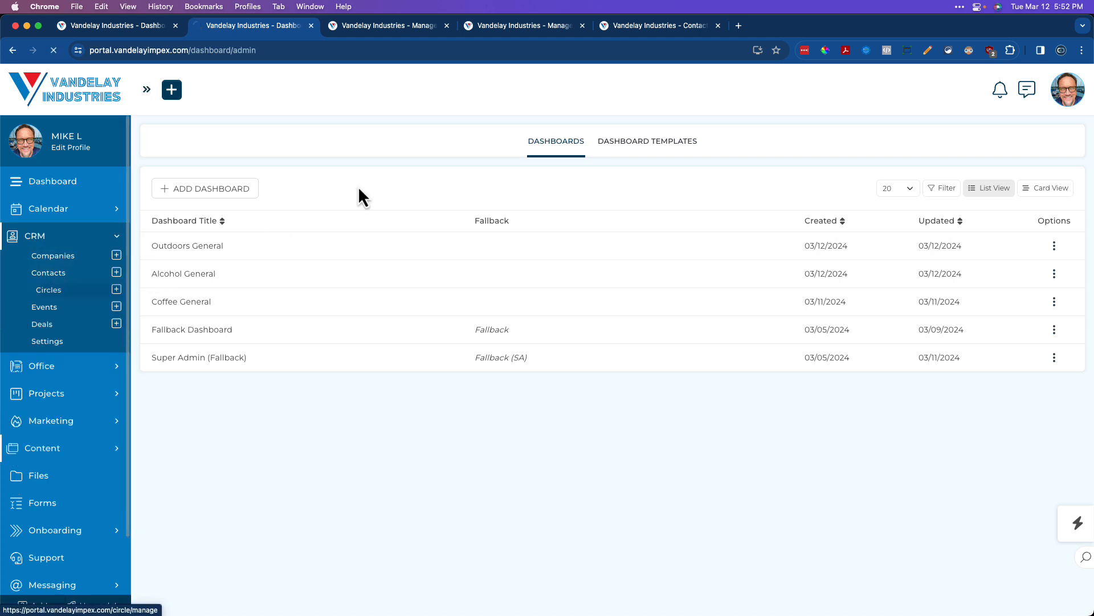